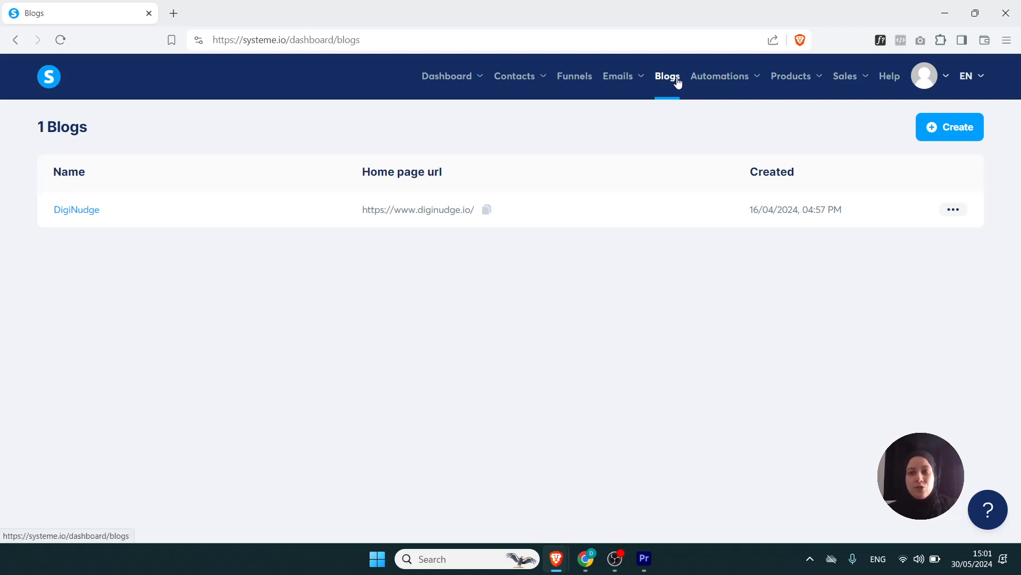
- Start creating a new blog and select dp.diginudge.io as its domain name
left_click(942, 135)
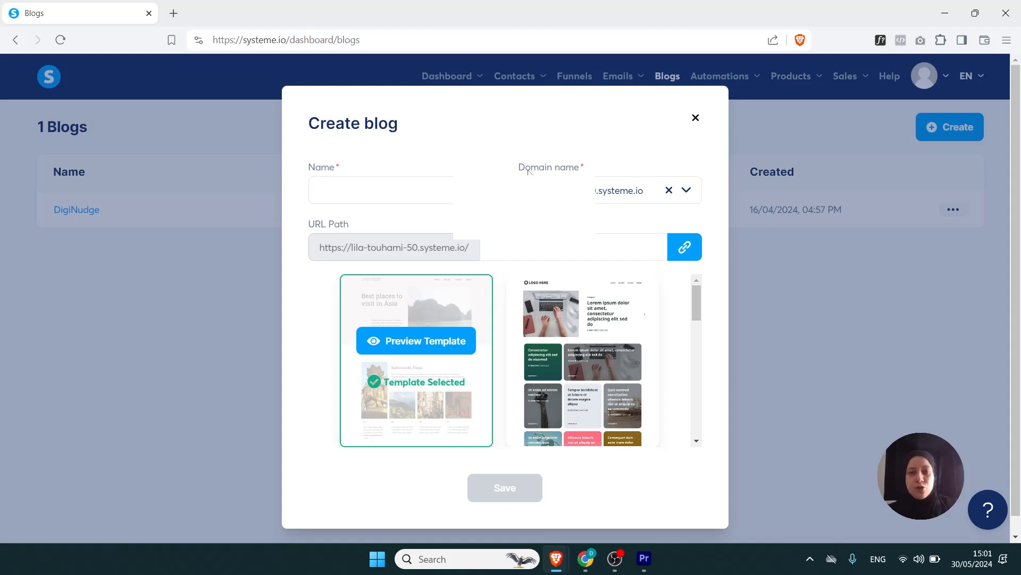
left_click(624, 197)
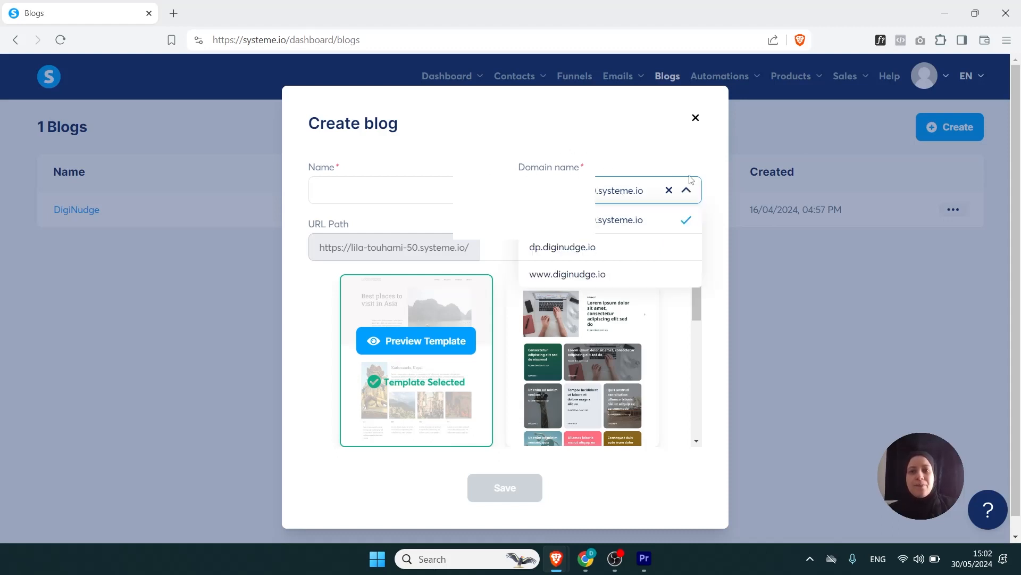
left_click(687, 193)
left_click(688, 191)
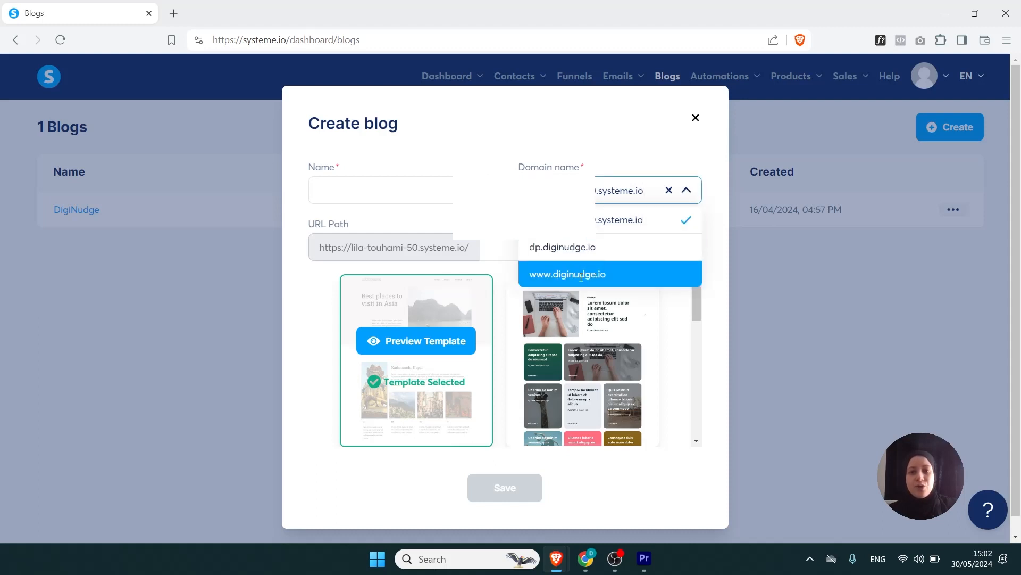
left_click(574, 249)
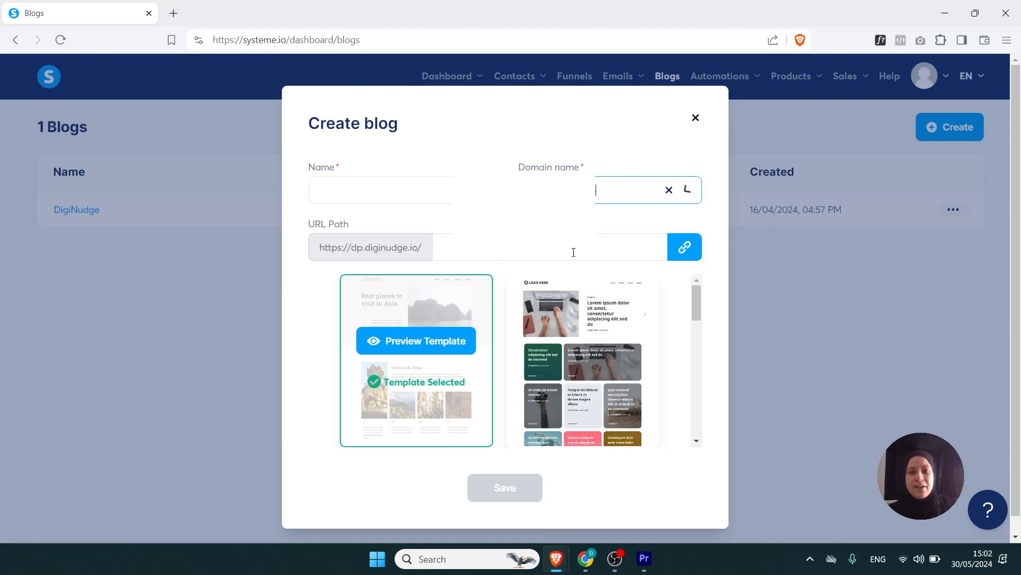
- Enter dp.diginudge as the name of the new blog
left_click(450, 190)
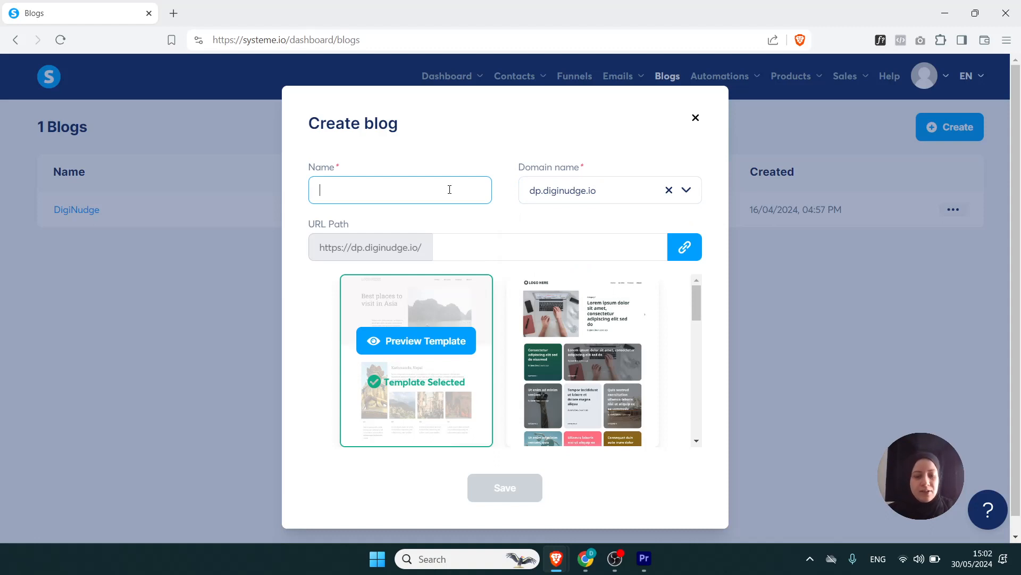
type("dp")
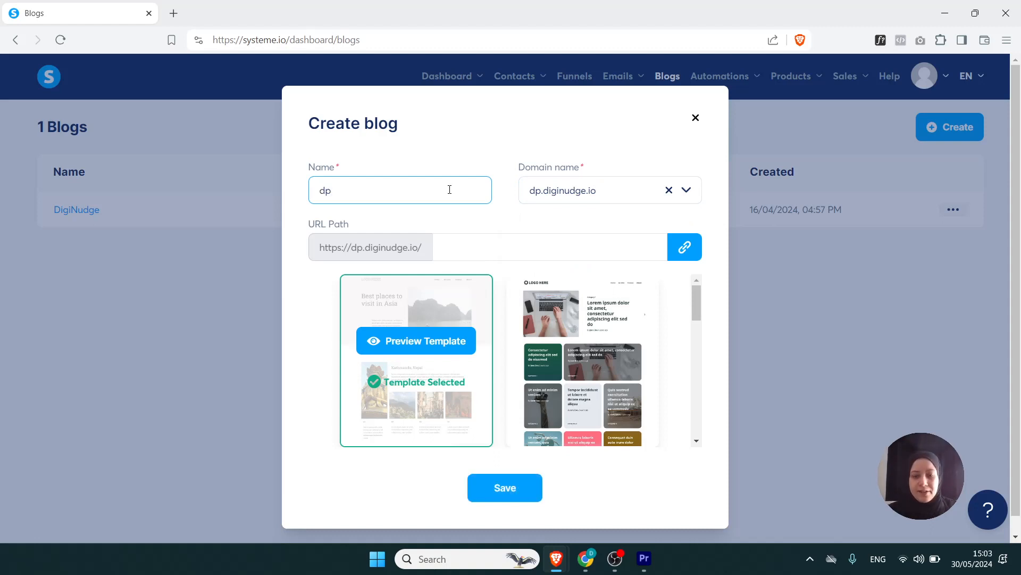
type(".")
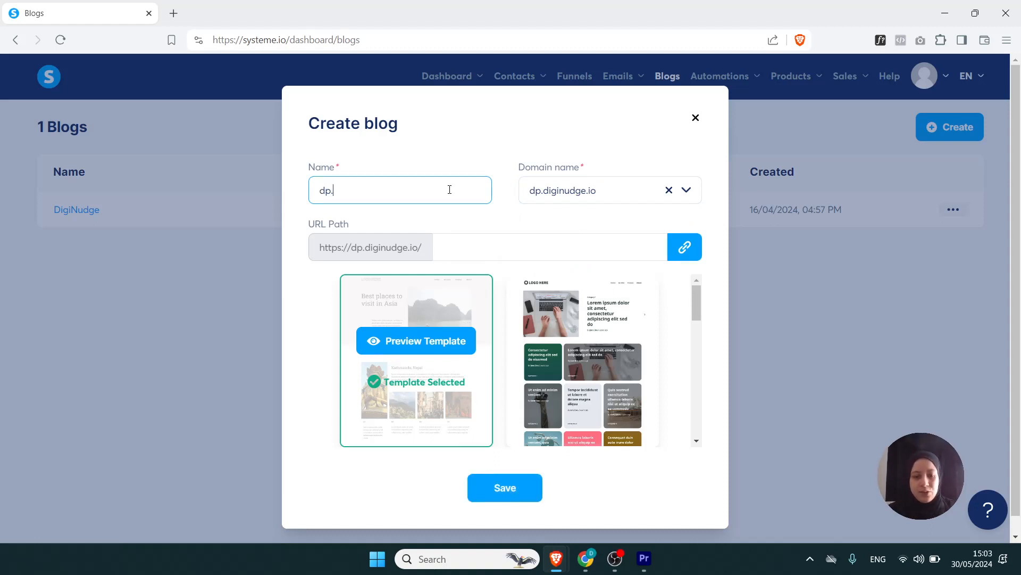
type("digi")
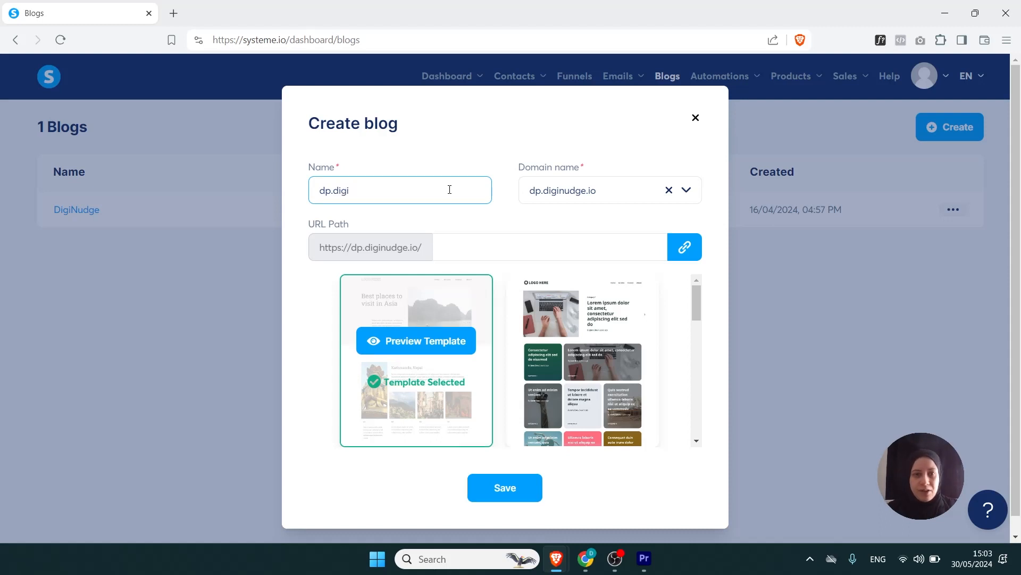
type("nudge")
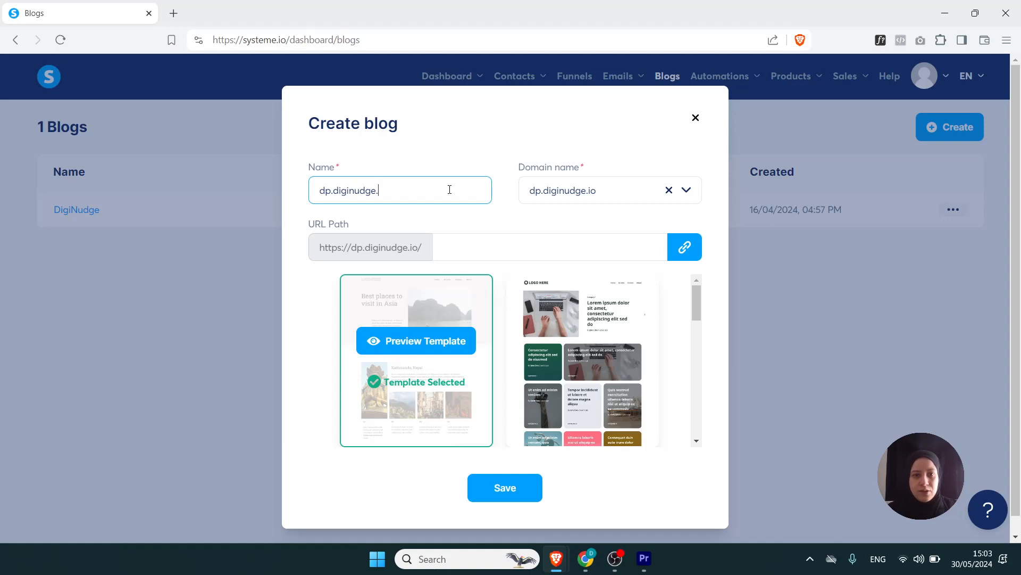
- Leave the URL path empty, keep the preselected first template, and save the new blog
left_click(500, 244)
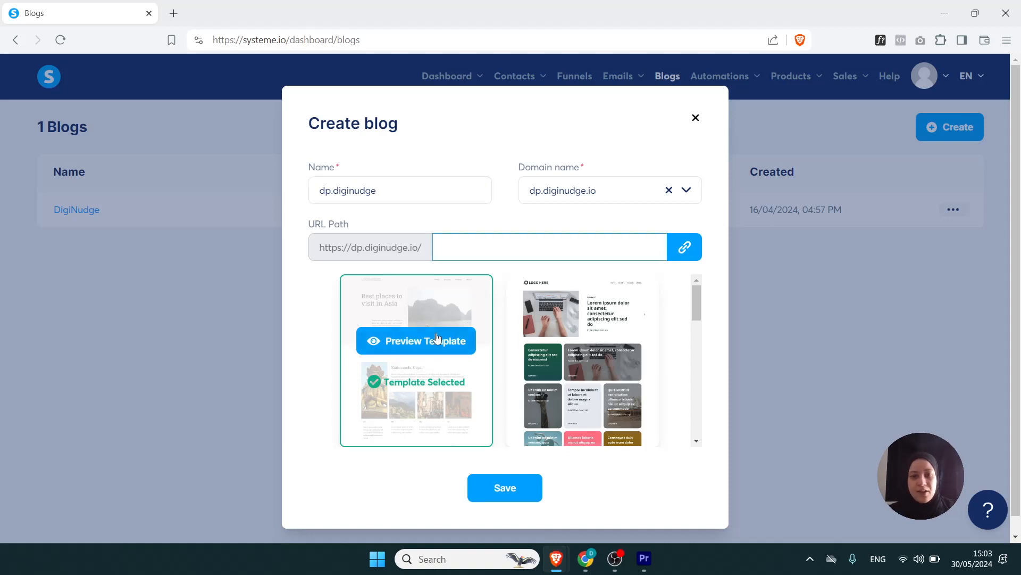
scroll(697, 359, "down", 1)
left_click_drag(697, 360, 699, 305)
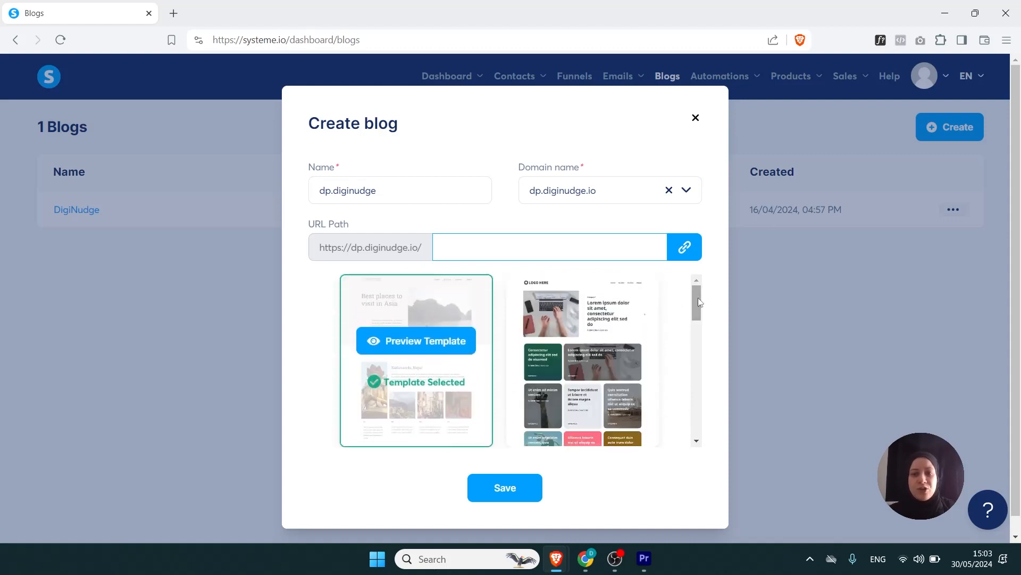
mouse_move(698, 298)
left_mouse_down()
mouse_move(694, 327)
mouse_move(692, 291)
left_mouse_up()
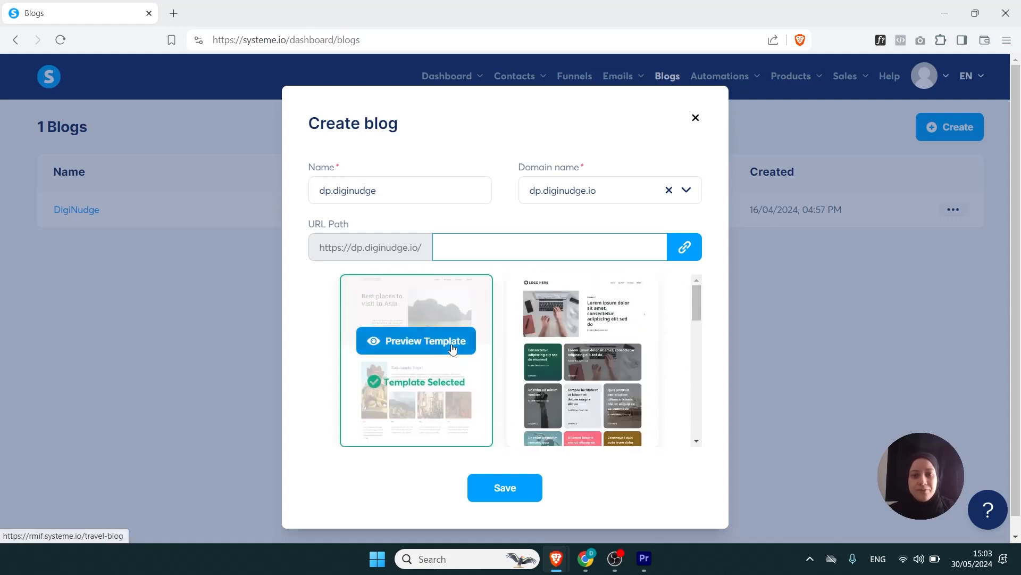
left_click(506, 490)
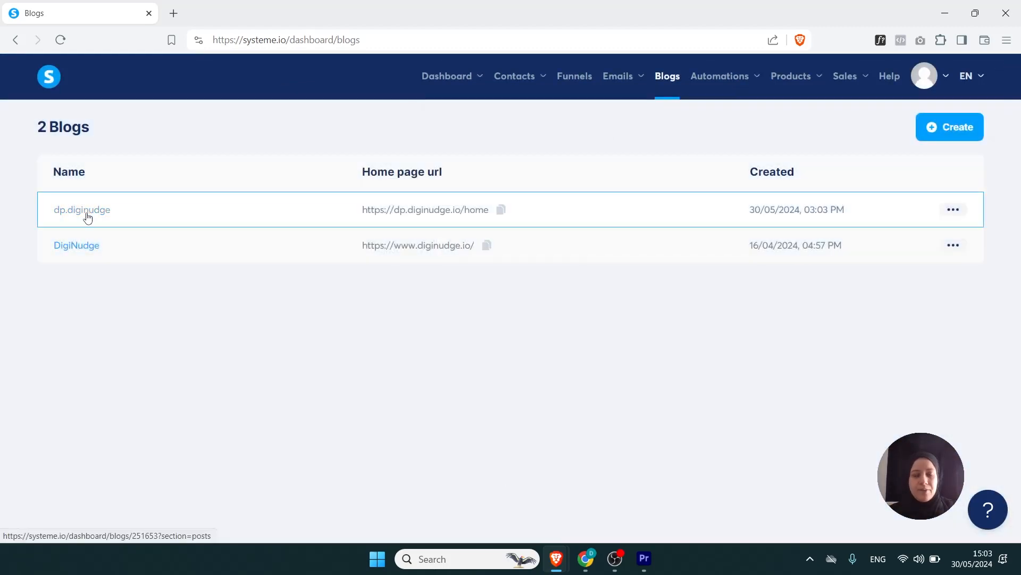
- Open the dp.diginudge blog and review its pages, categories and posts
left_click(87, 214)
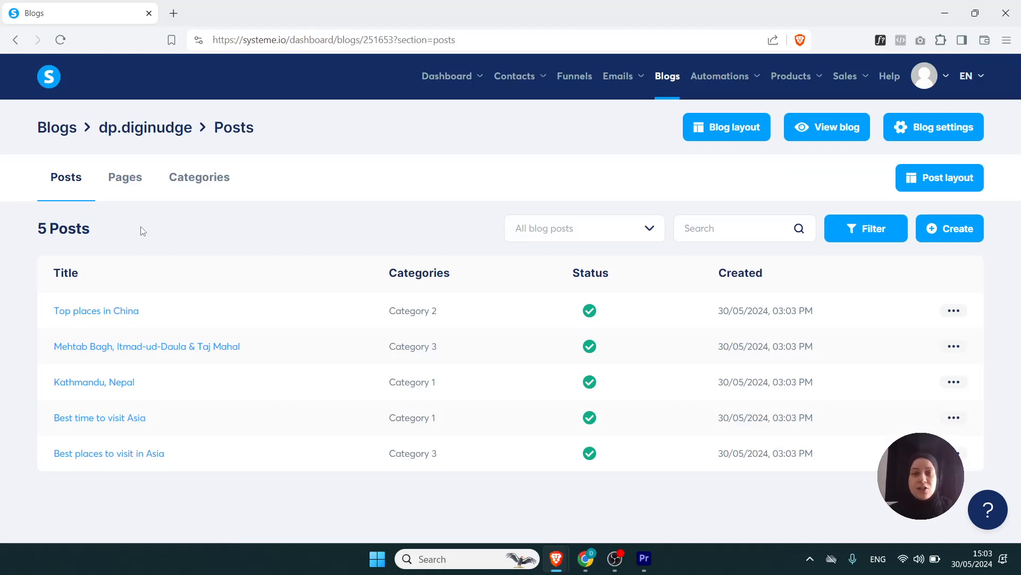
left_click(126, 183)
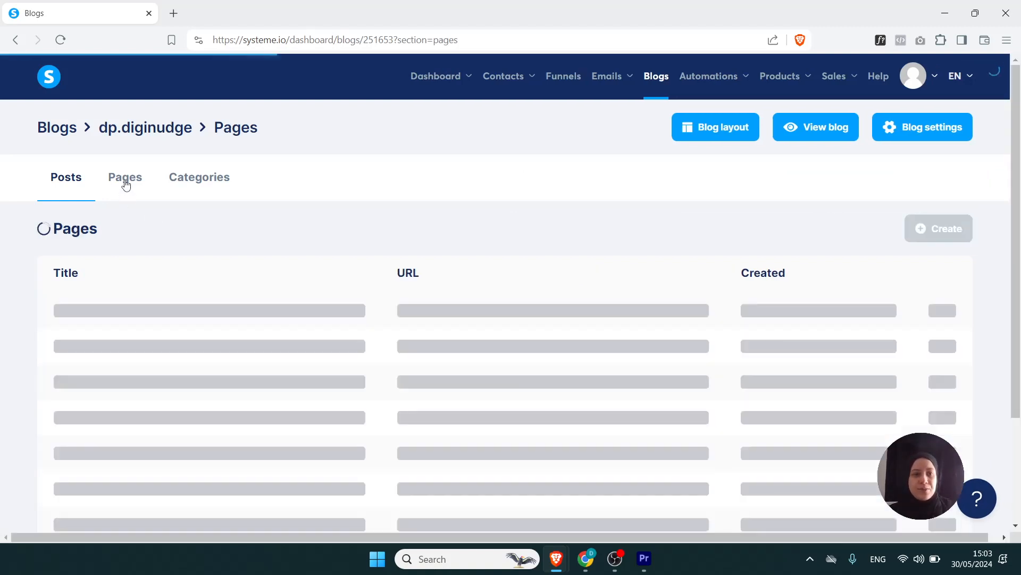
left_click(200, 181)
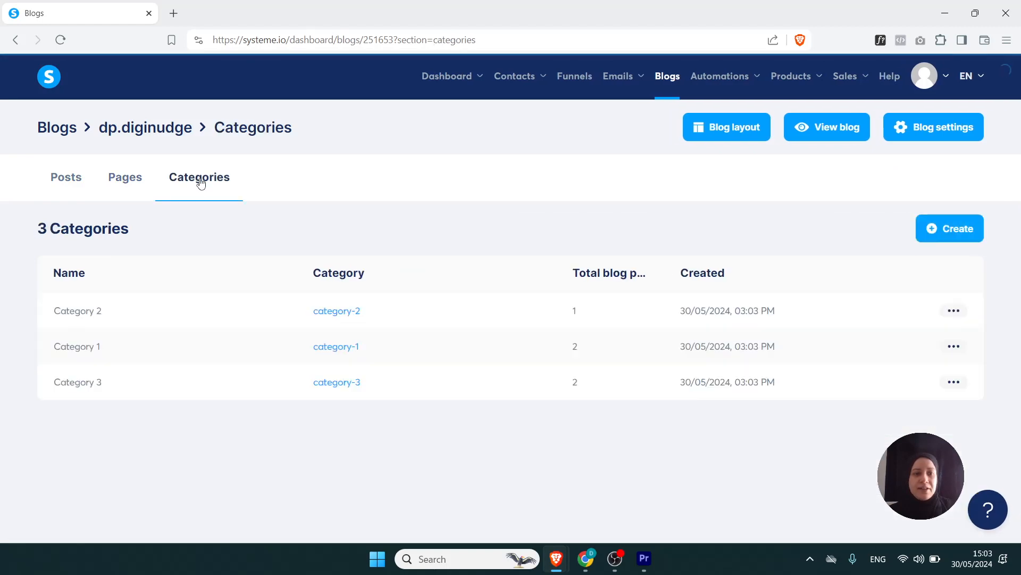
left_click(78, 176)
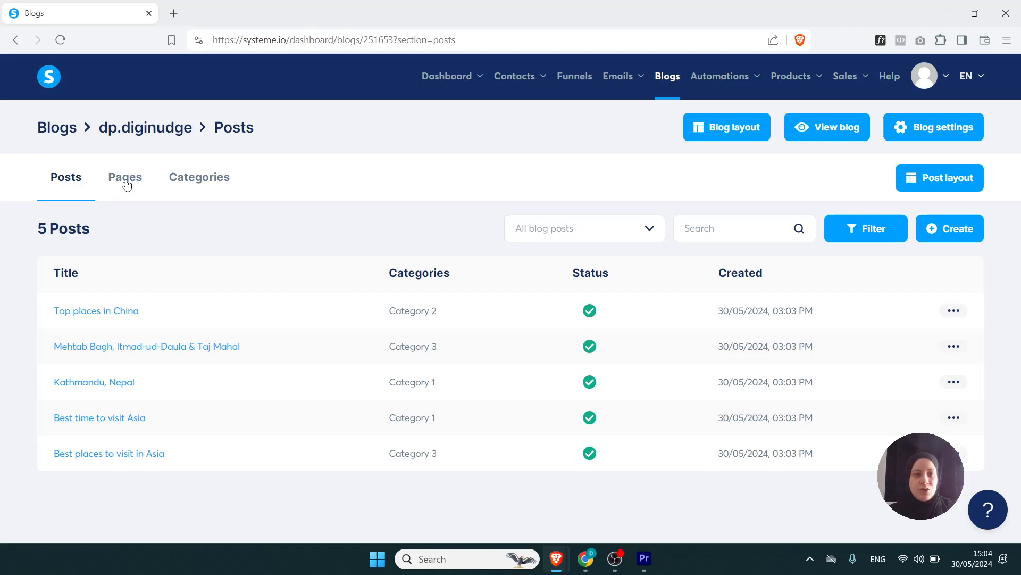
- Open the blog layout for editing and delete the logo image in the footer
left_click(732, 133)
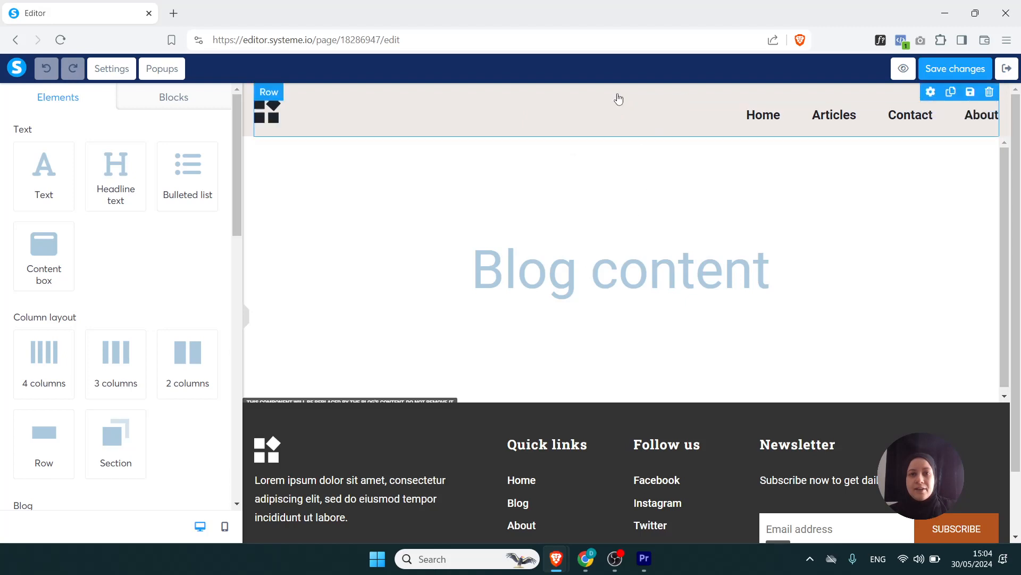
scroll(635, 352, "down", 1)
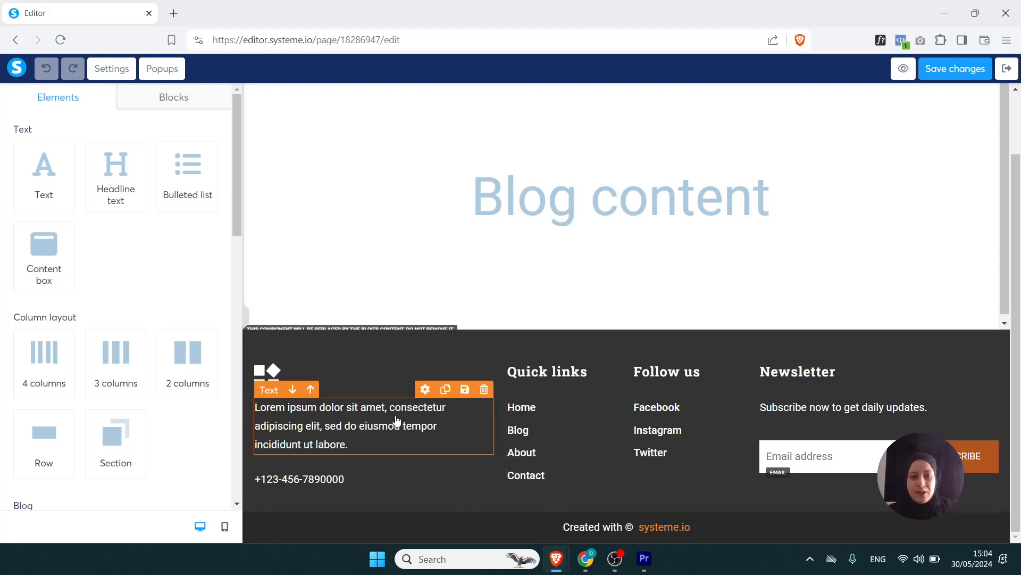
left_click(484, 355)
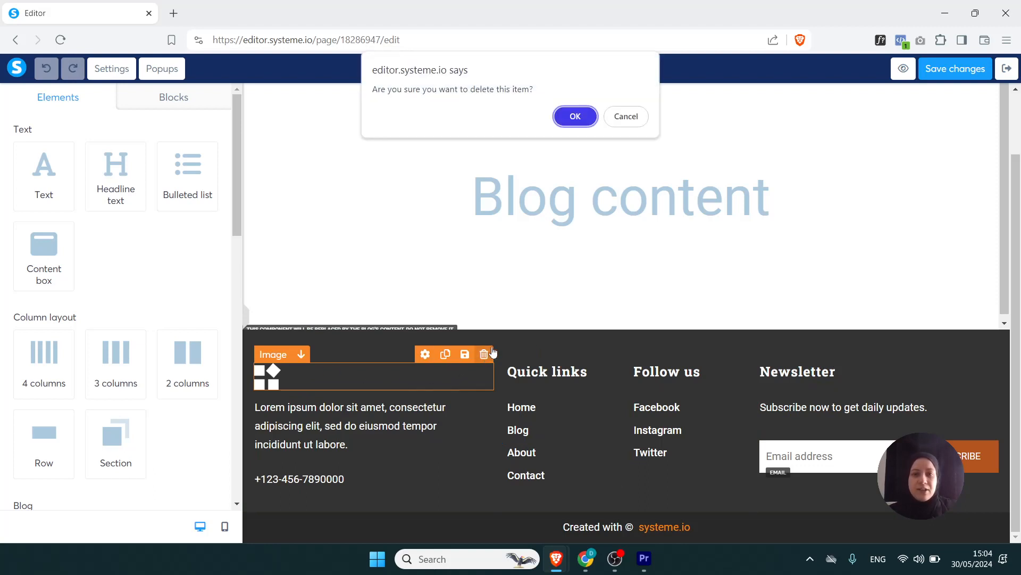
left_click(583, 115)
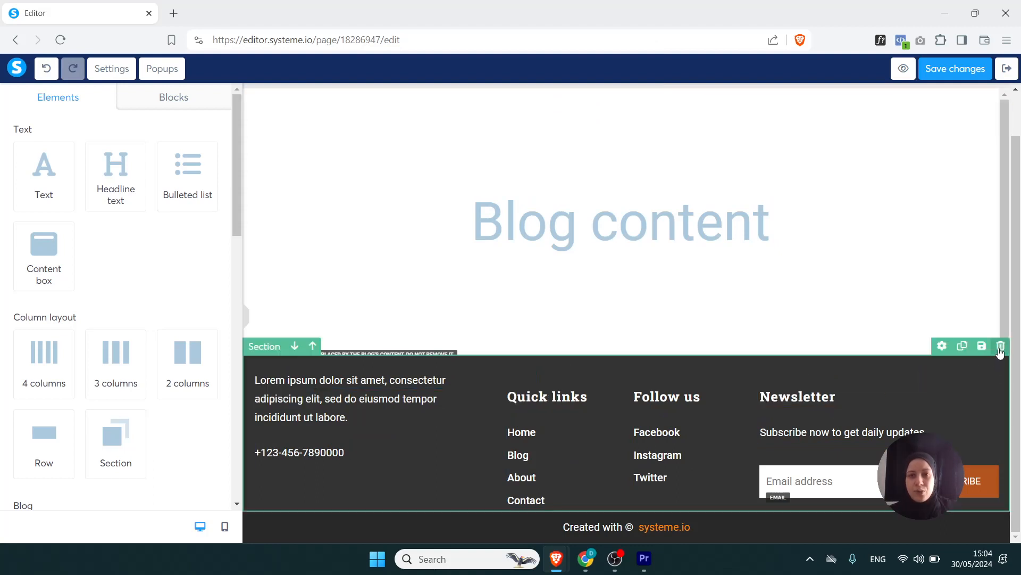
- Delete the quick links and newsletter footer section, and the "Created with systeme.io" section including its text and row
left_click(1000, 346)
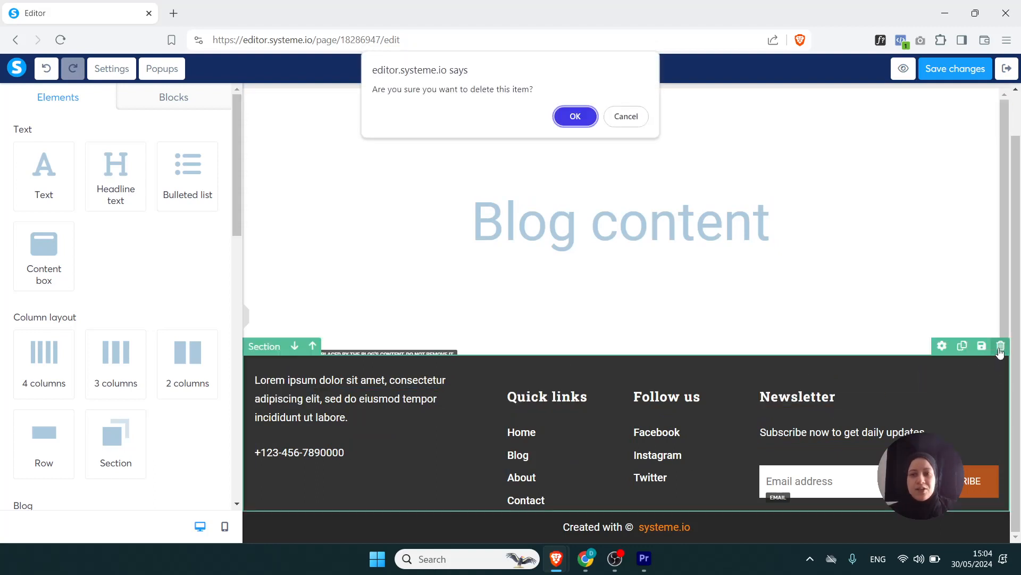
left_click(575, 117)
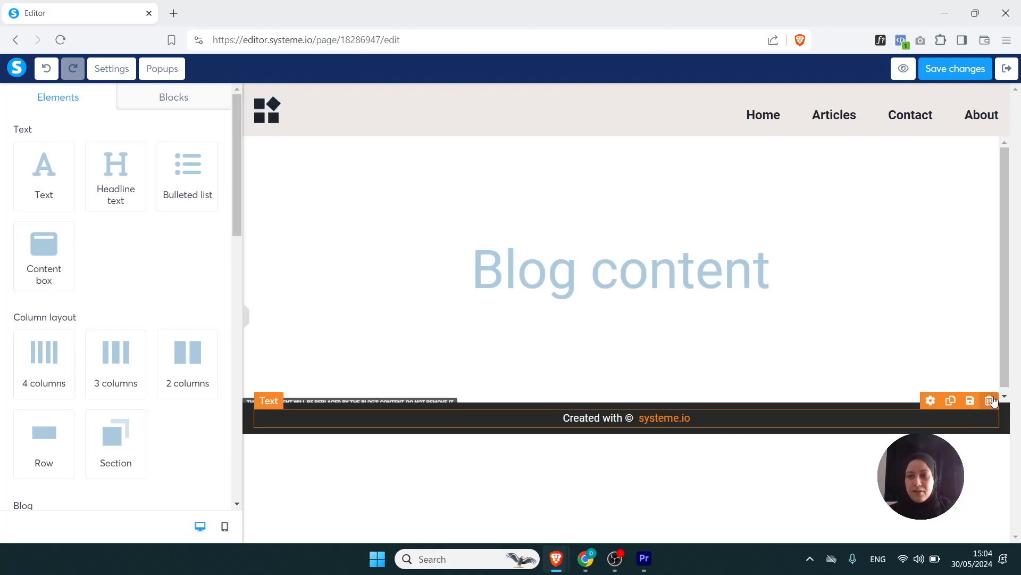
left_click(989, 402)
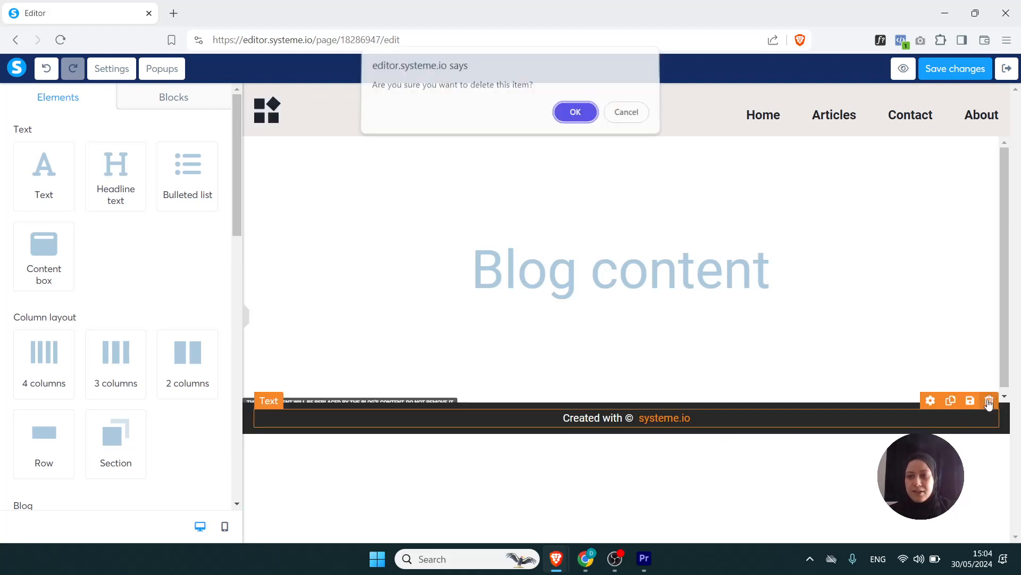
left_click(578, 116)
left_click(989, 394)
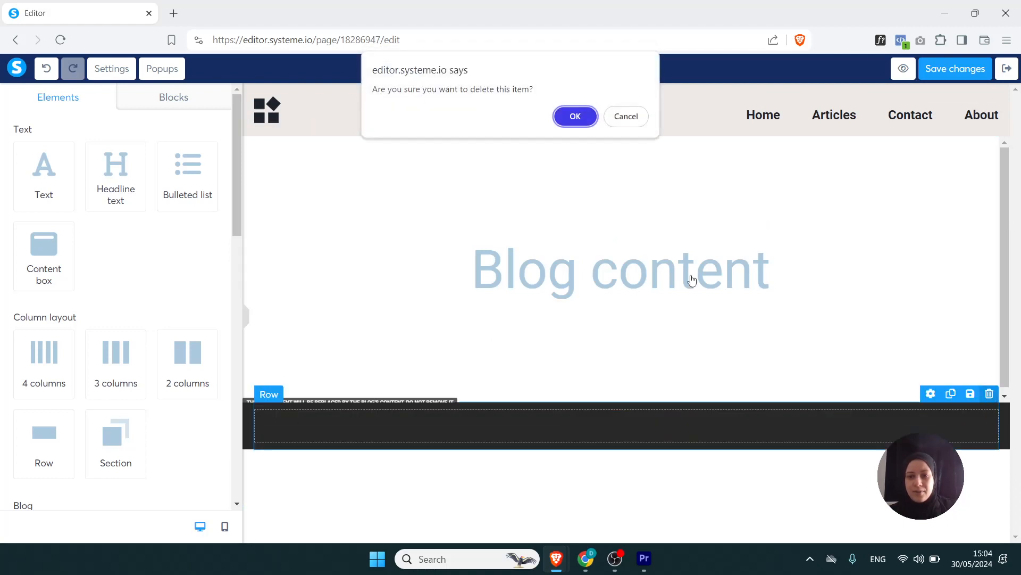
left_click(577, 117)
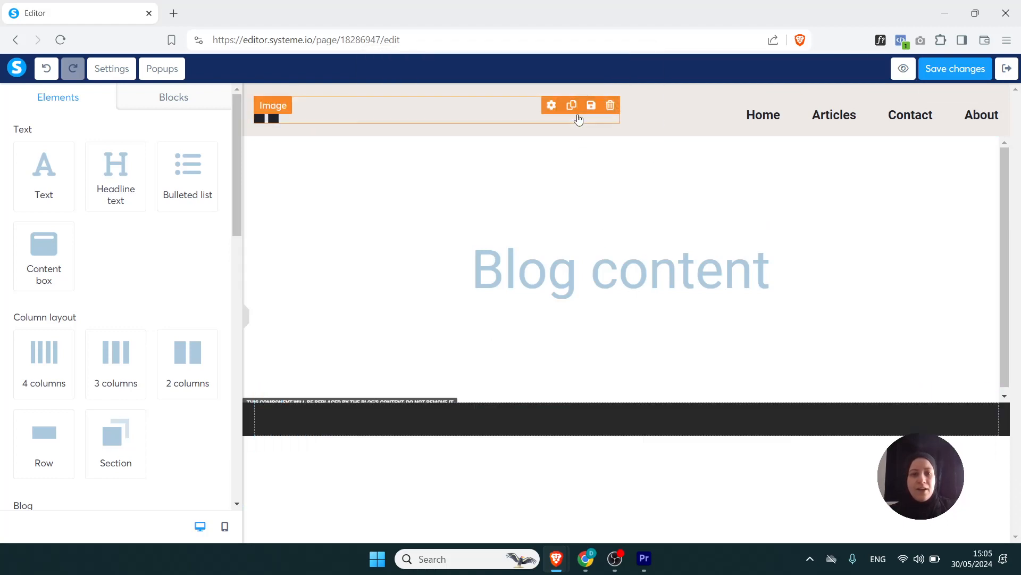
left_click(1001, 393)
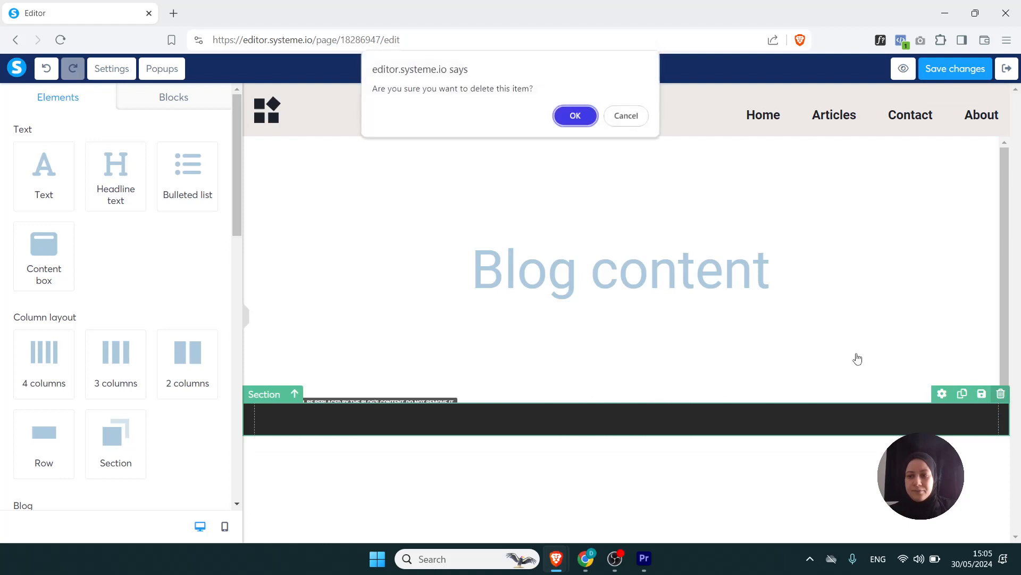
left_click(575, 115)
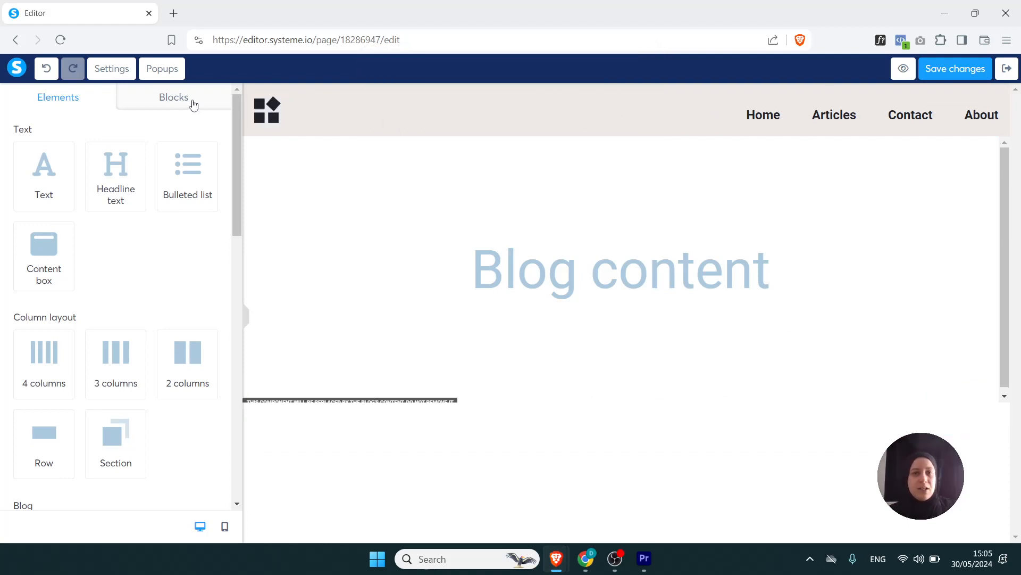
- Add the page footer block "Logo on the left, menu and text on the right" below the blog content
left_click(177, 99)
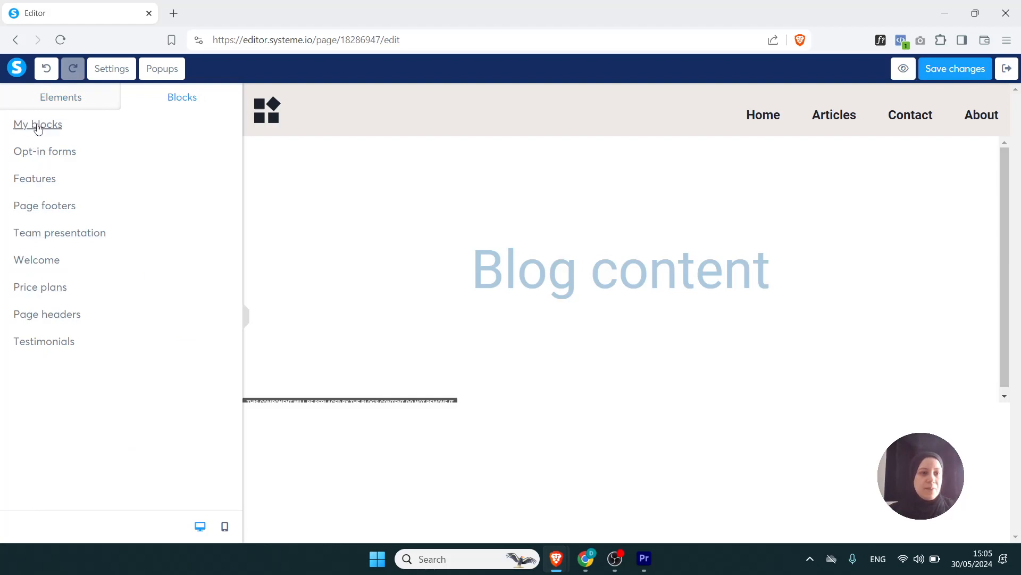
left_click(39, 209)
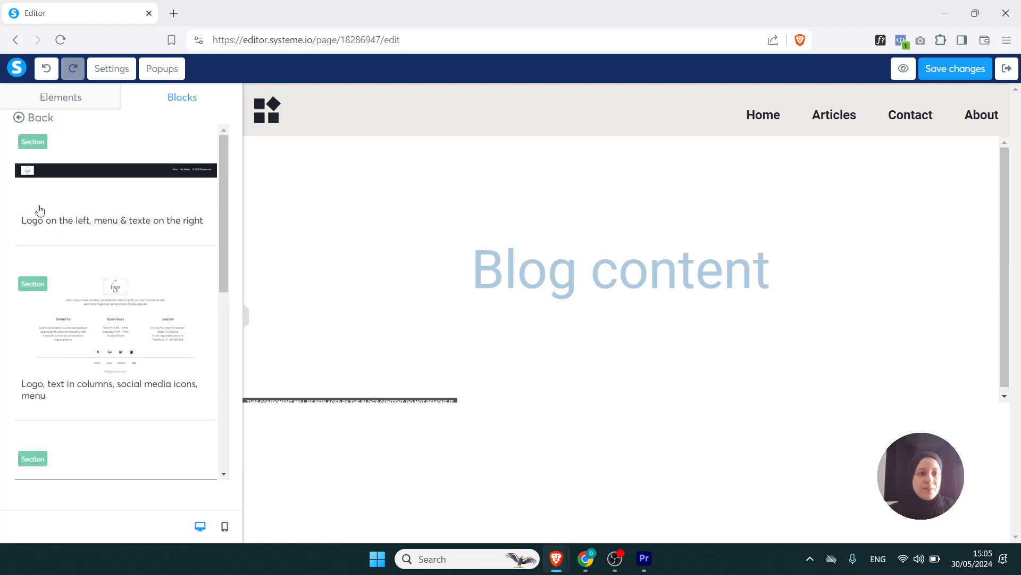
left_click_drag(224, 202, 226, 288)
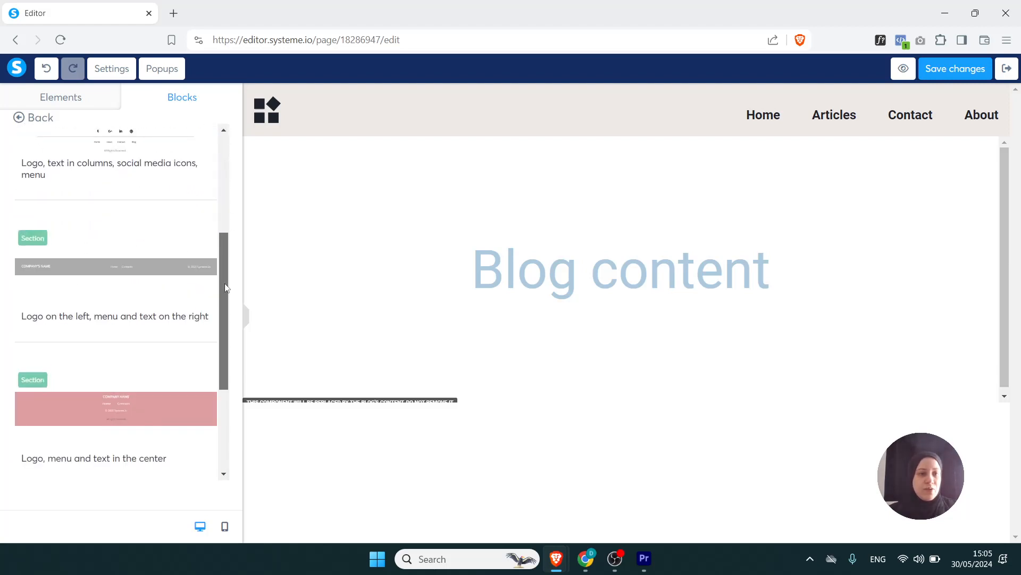
left_click(130, 264)
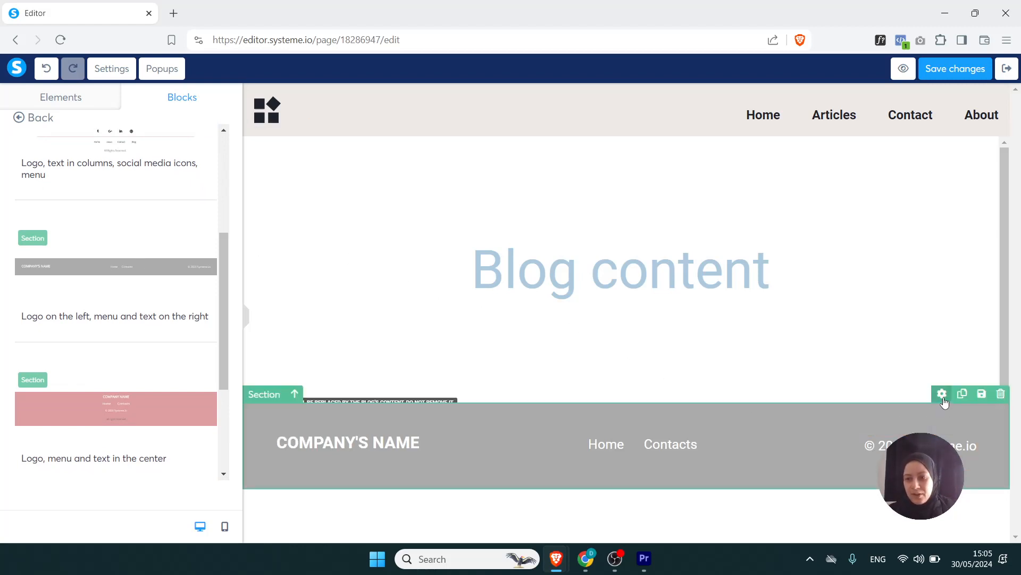
- Set the new footer section's background color to black from the default colors
left_click(942, 394)
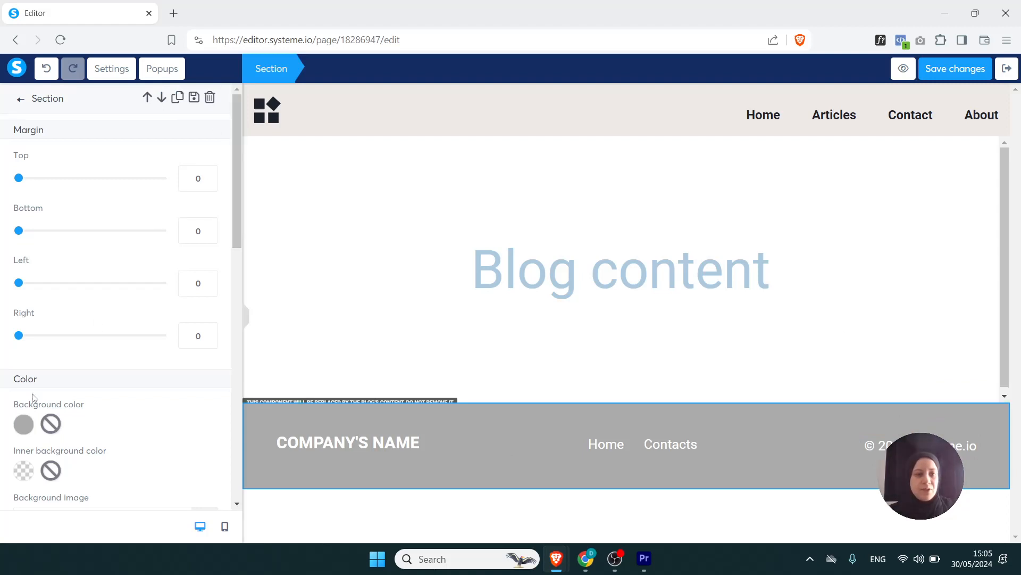
left_click(19, 425)
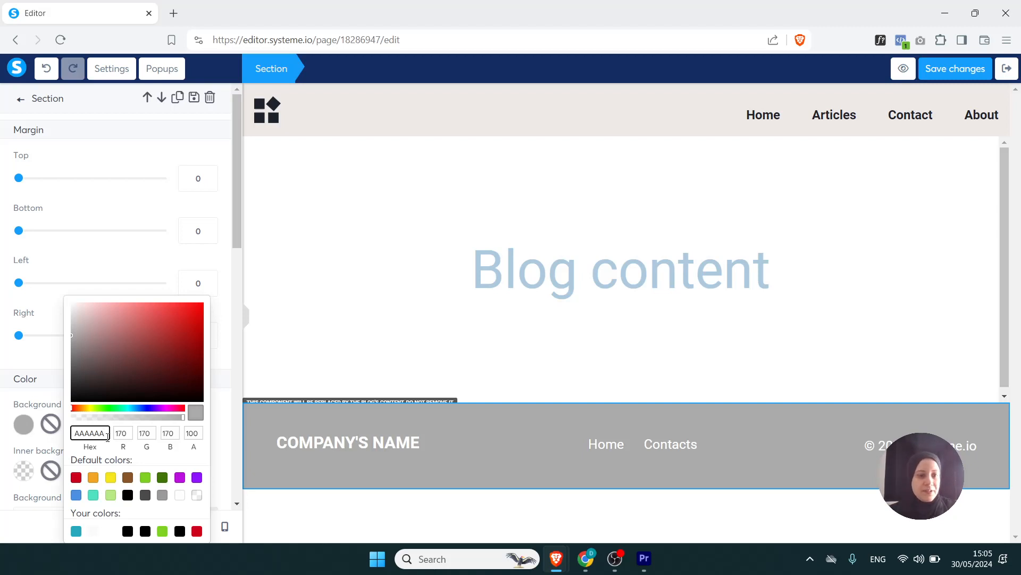
left_click(128, 494)
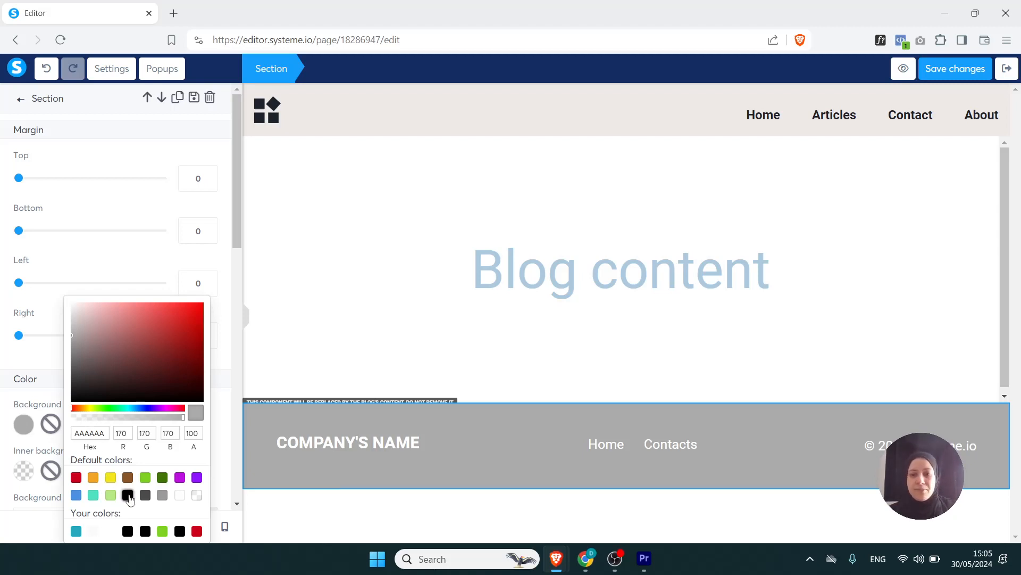
left_click(298, 353)
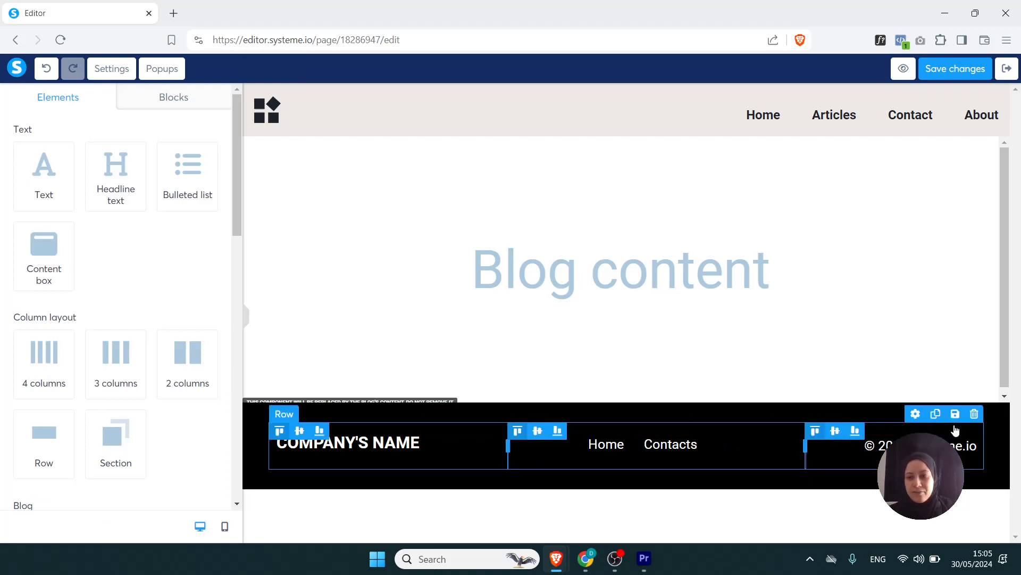
left_click(974, 417)
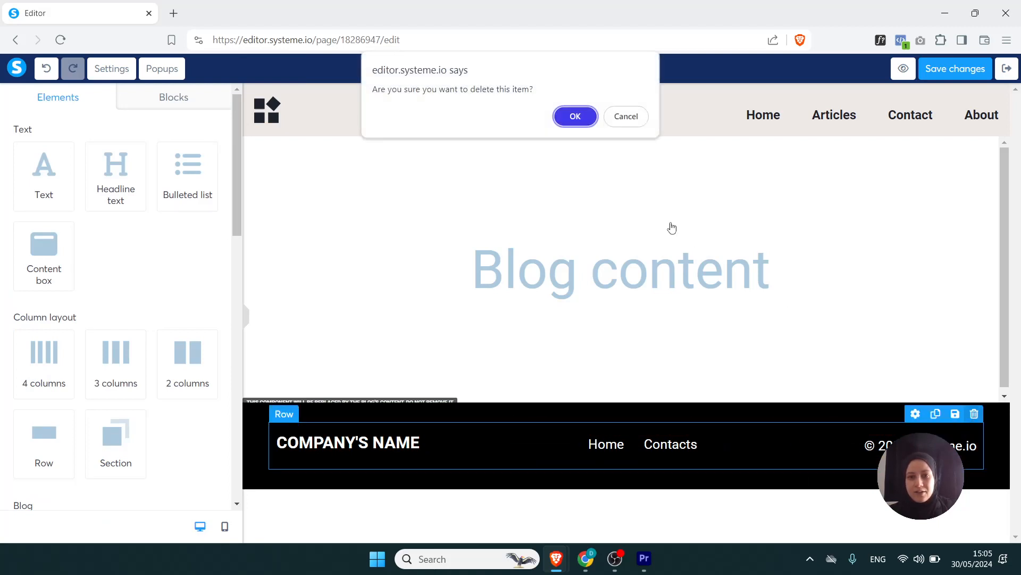
left_click(626, 117)
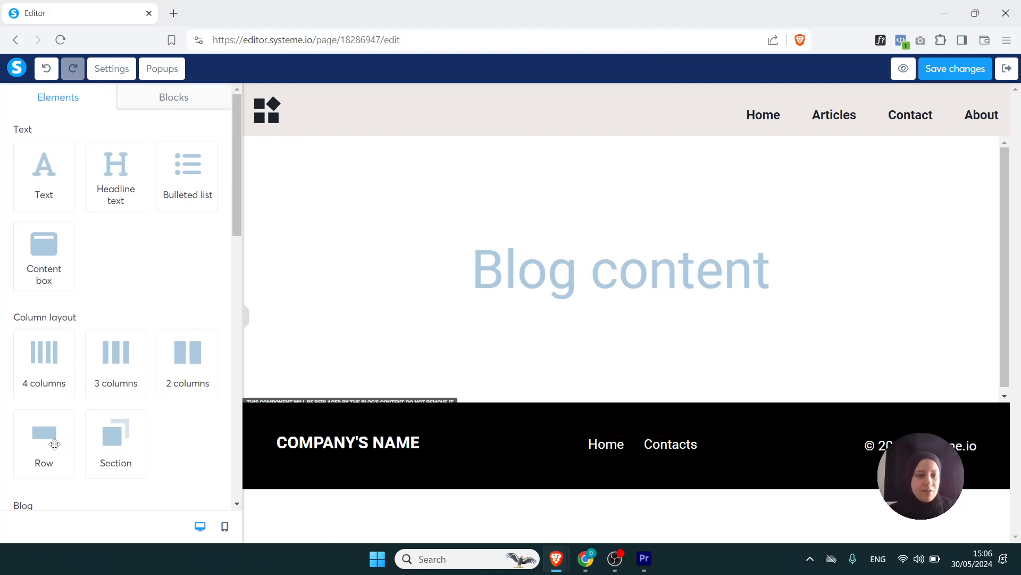
left_click_drag(53, 442, 363, 465)
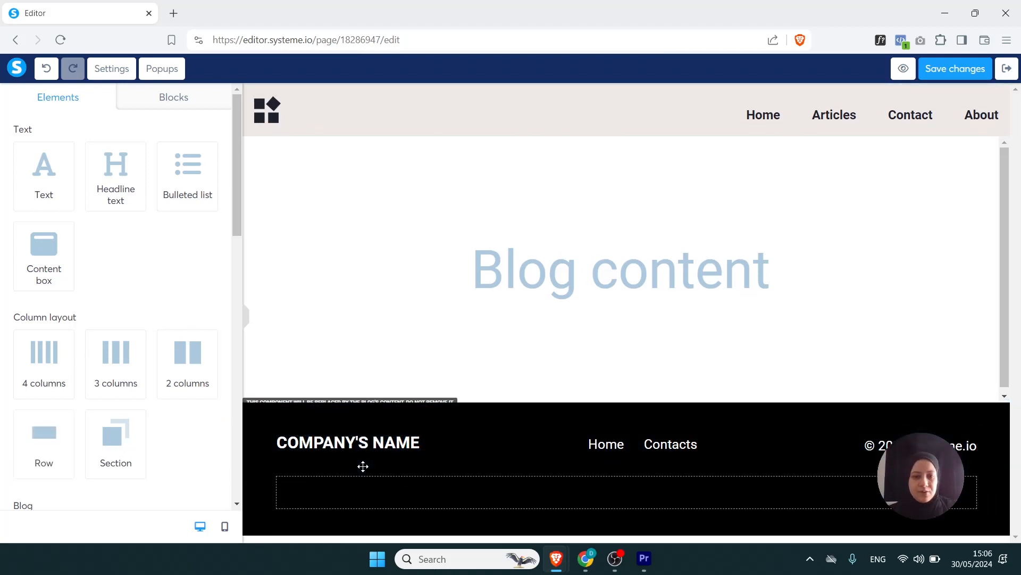
left_click_drag(113, 356, 410, 508)
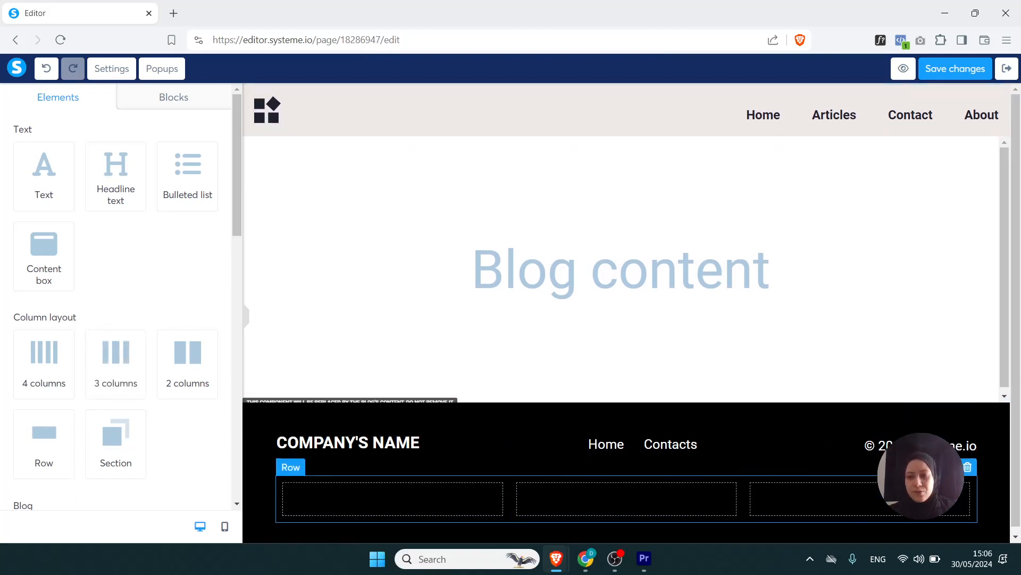
left_click(968, 466)
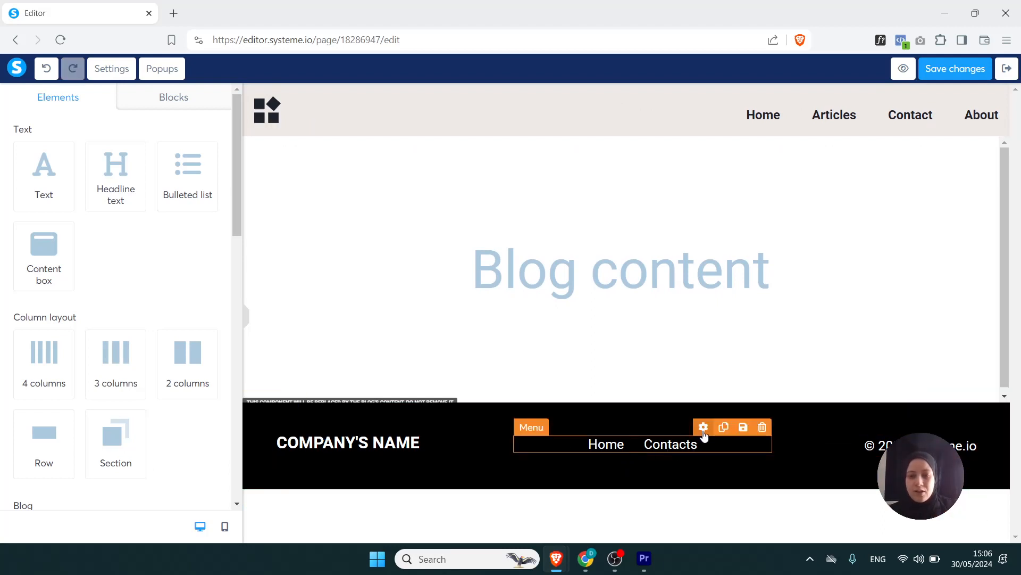
- Rename the footer menu's first item from Home to "privacy policy"
left_click(704, 429)
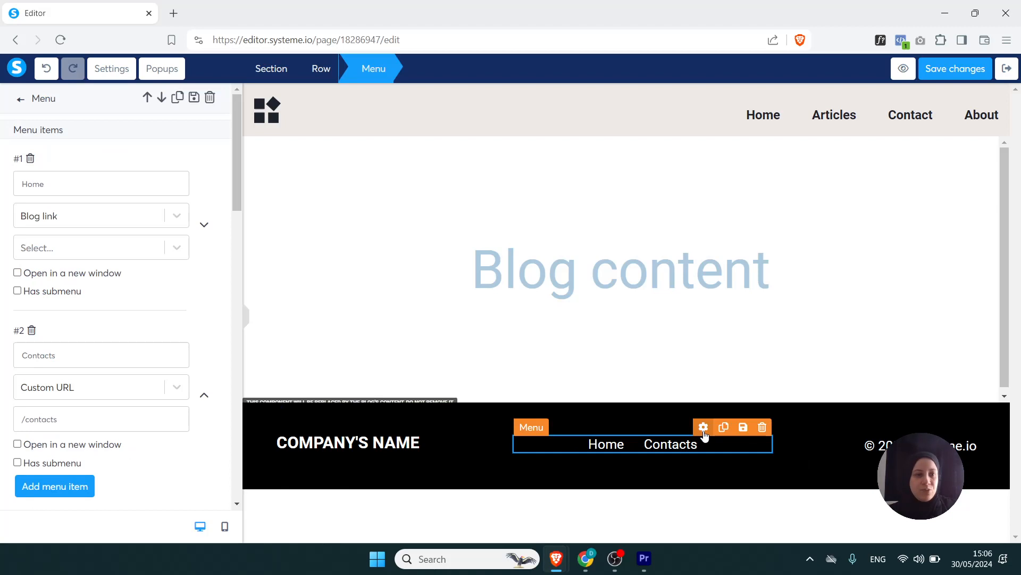
left_click_drag(61, 184, 19, 181)
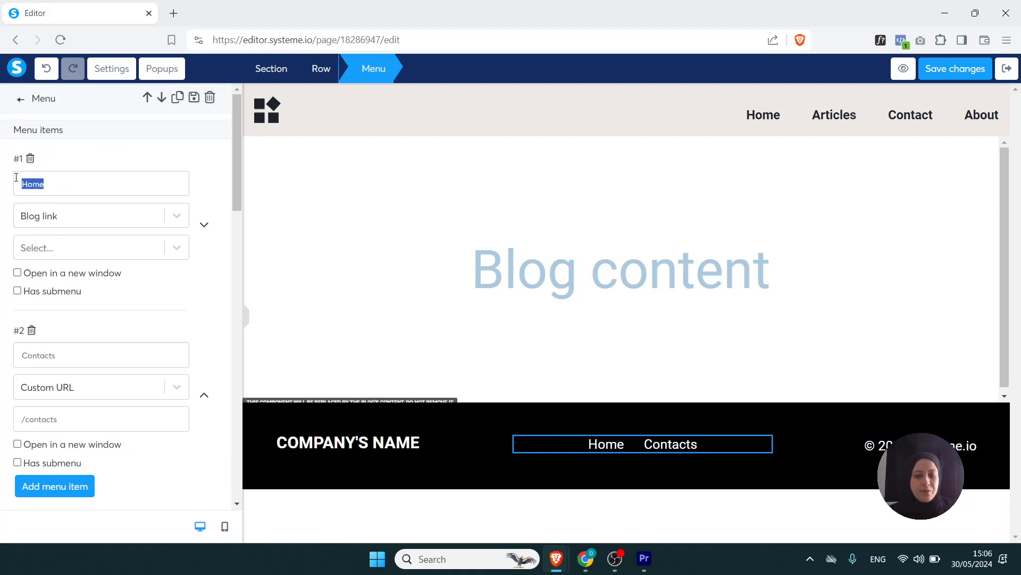
type("privac")
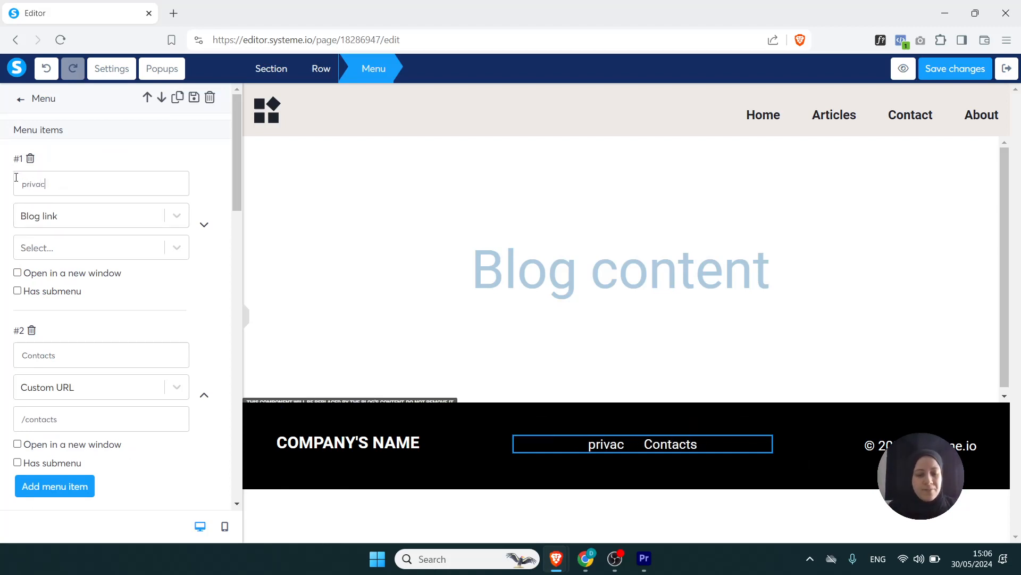
type("y policy")
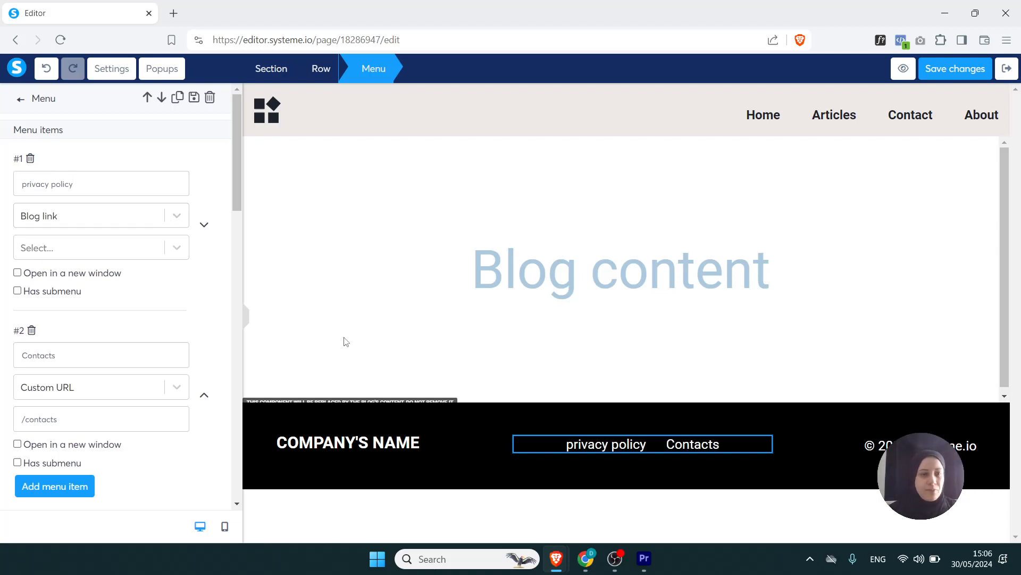
- Add a third item titled "Terms & Conditions" to the footer menu
left_click(51, 485)
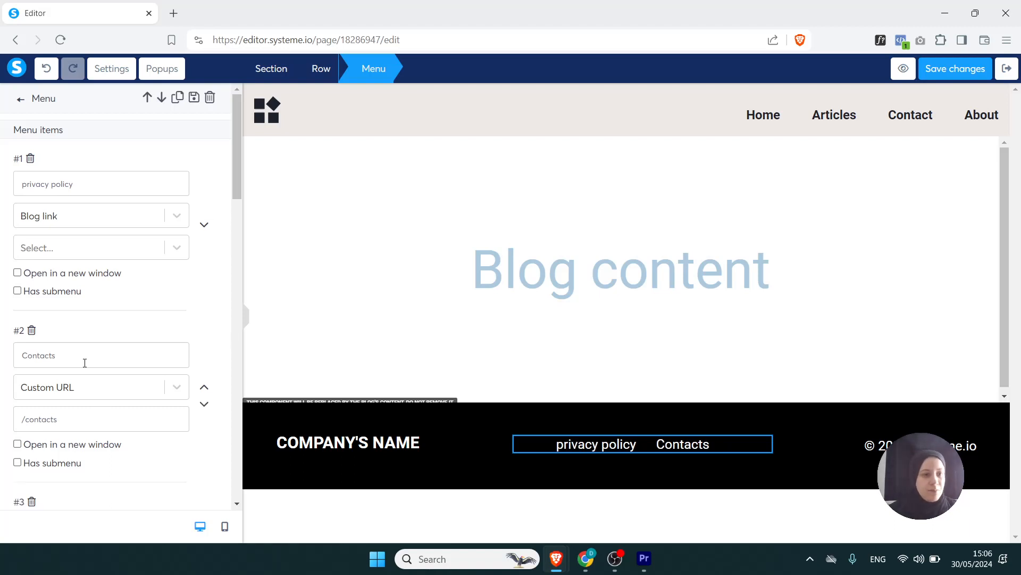
left_click_drag(237, 182, 237, 256)
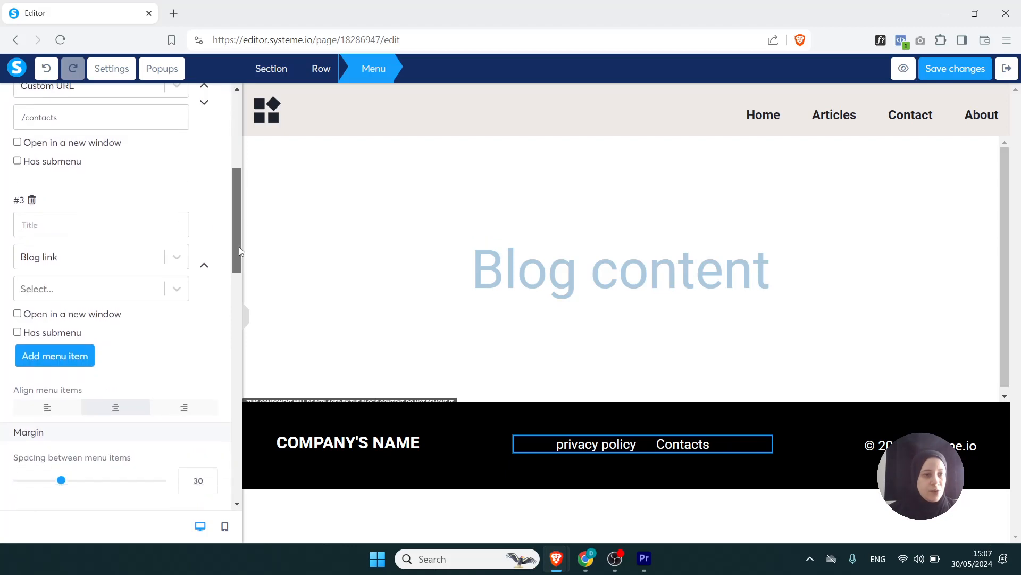
left_click(104, 229)
type("Terms")
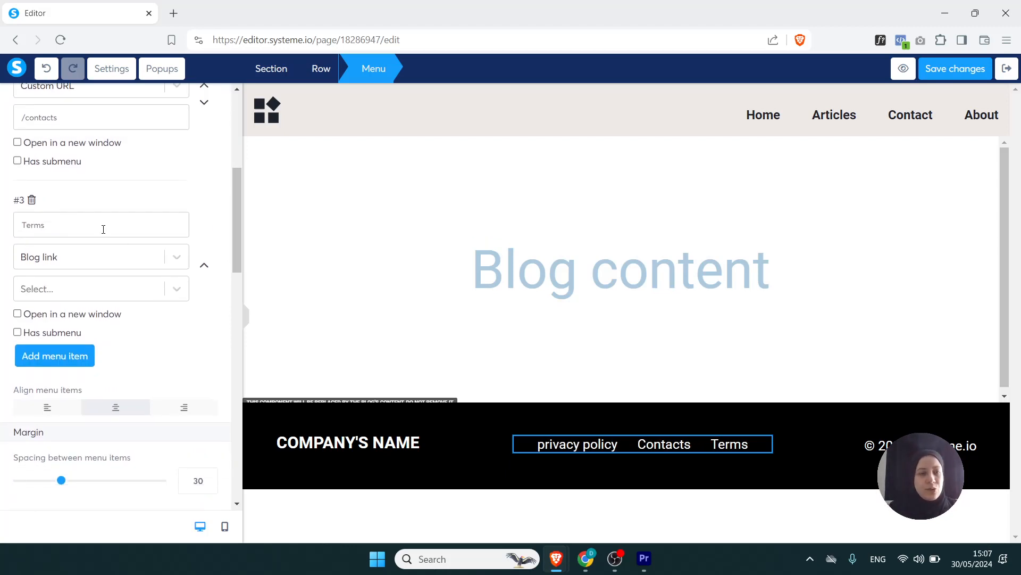
type(" & Conditions")
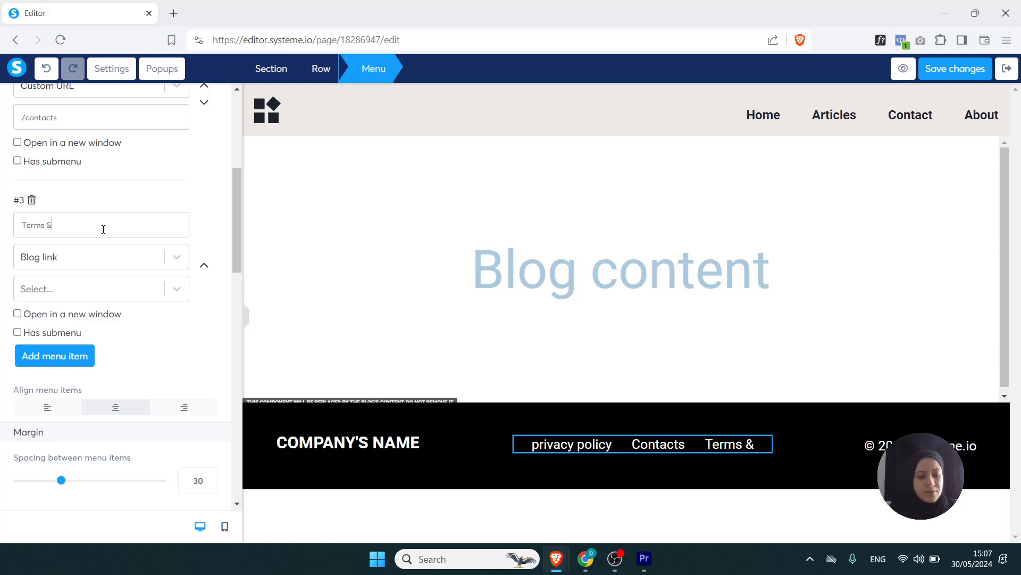
left_click(588, 454)
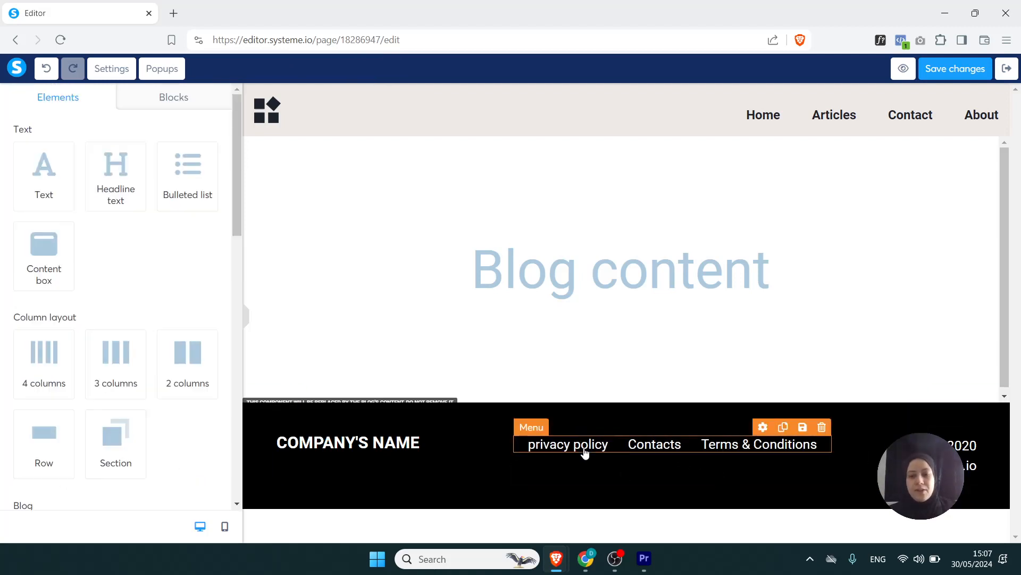
- Put Contacts first and "Privacy policy" second in the footer menu, and view the blog link choices for Contacts
left_click(763, 427)
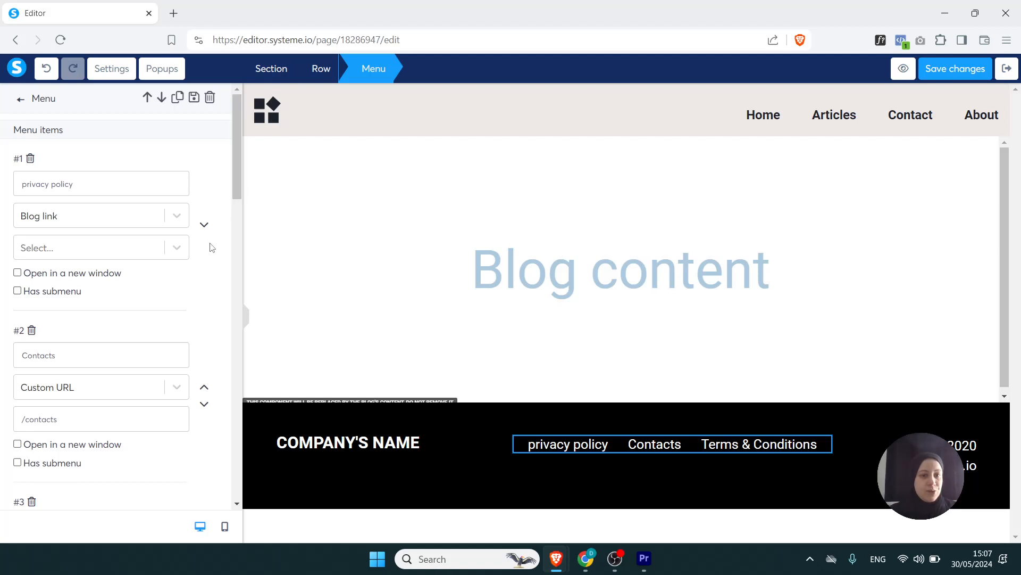
left_click(204, 391)
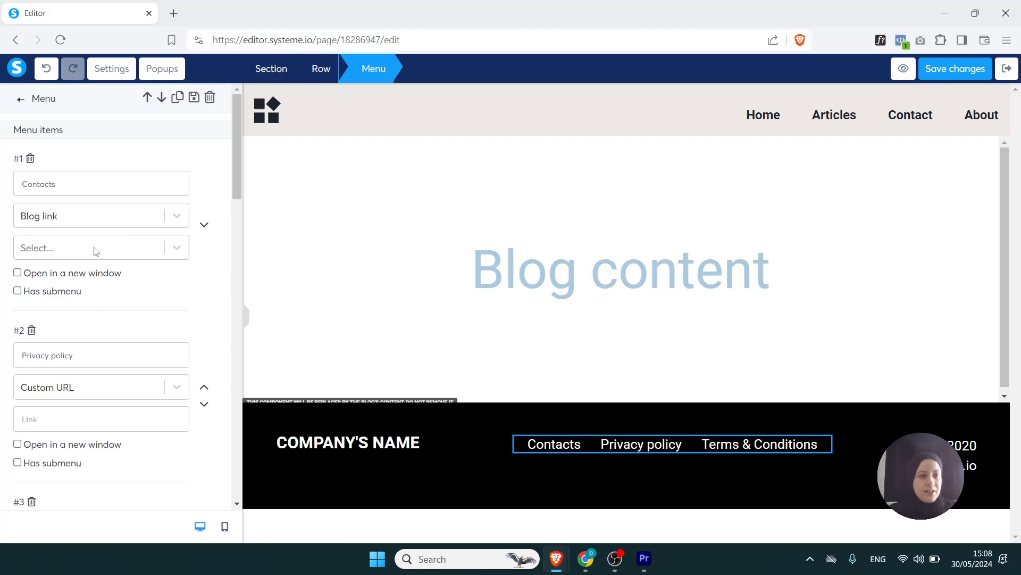
left_click(57, 248)
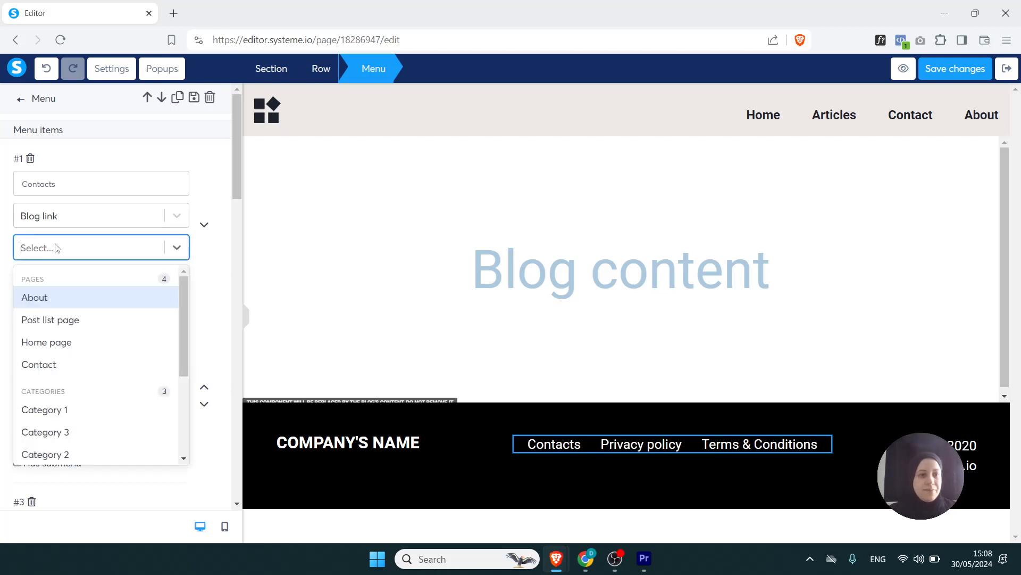
left_click(231, 260)
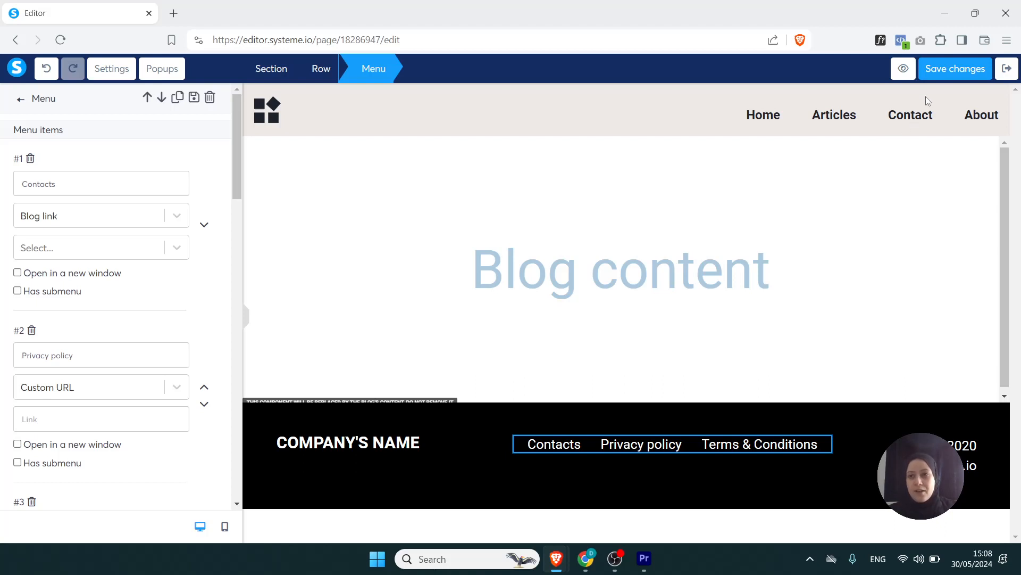
- Save the blog layout, exit the editor and open the blog's list of pages
left_click(940, 69)
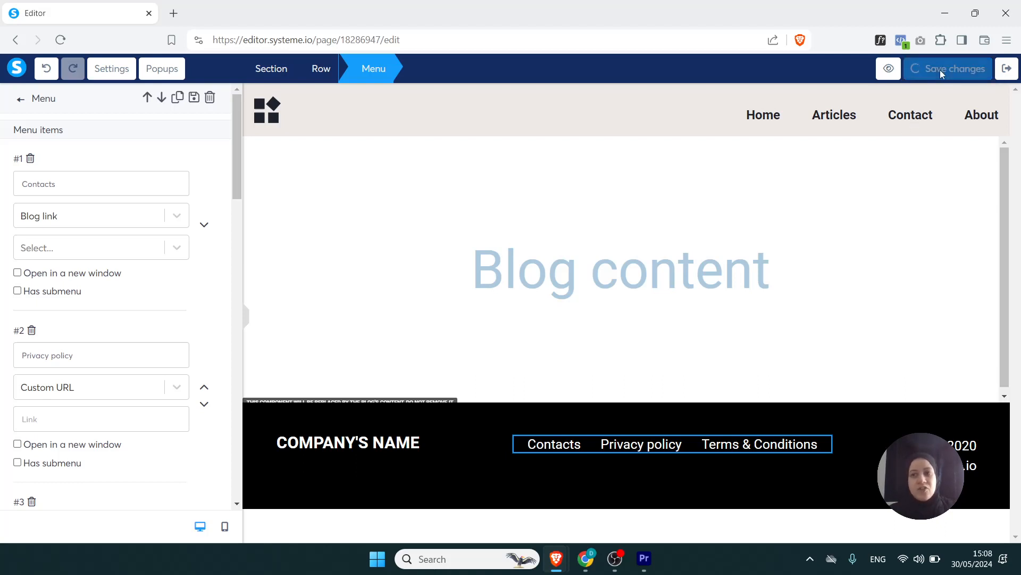
left_click(1007, 69)
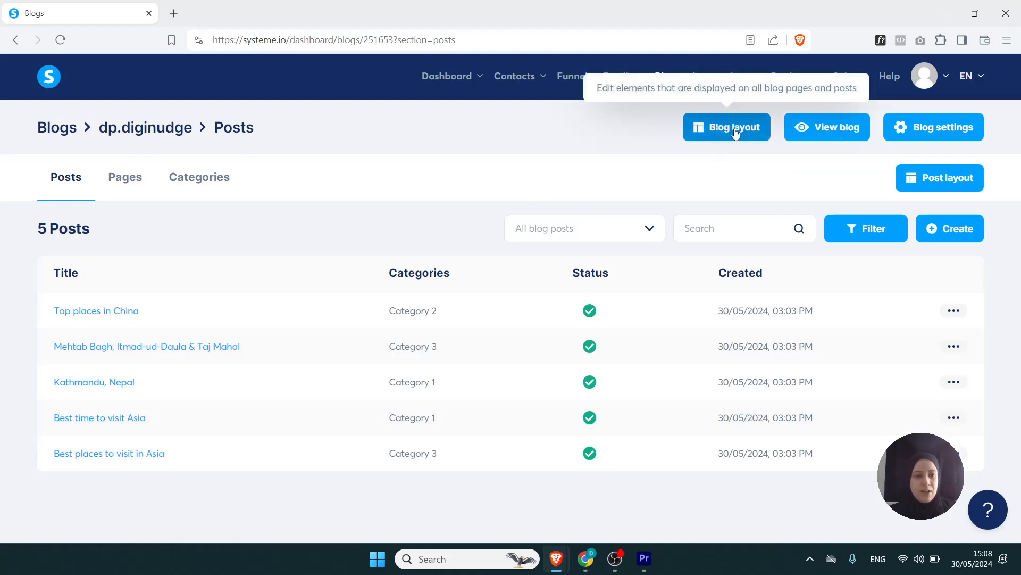
left_click(124, 179)
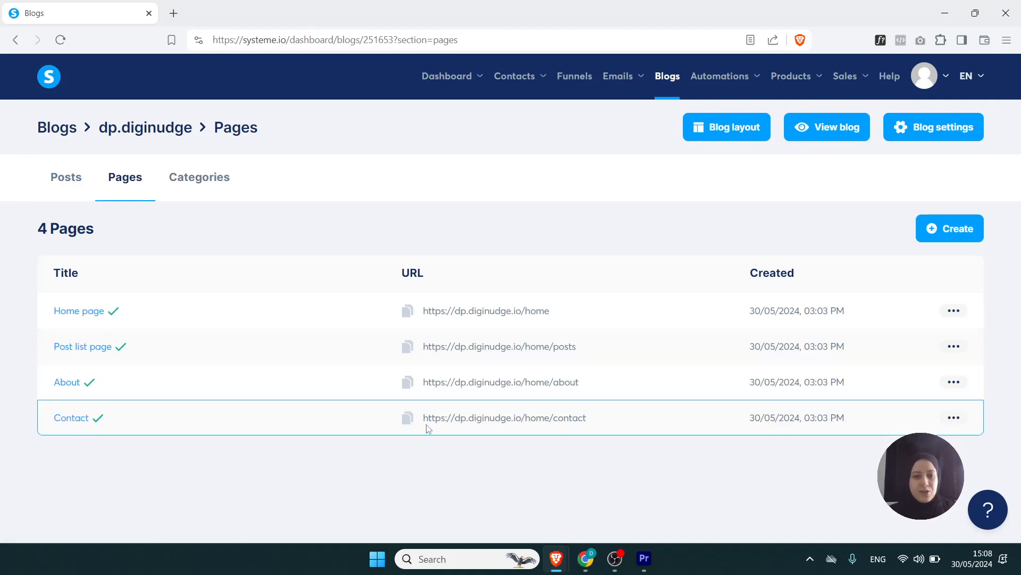
- Start a new blog page and name it "Privacy Policy"
left_click(940, 232)
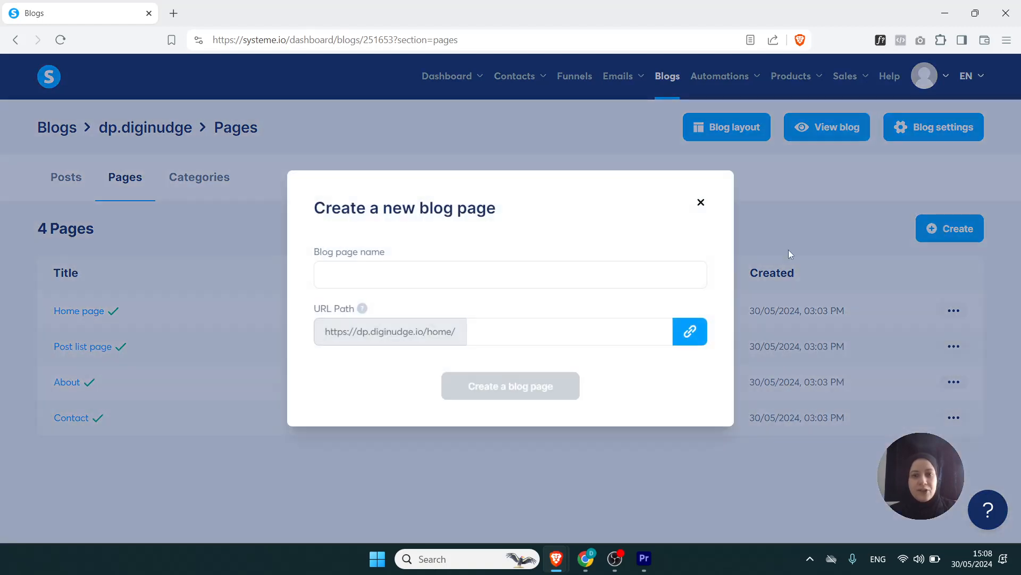
left_click(477, 281)
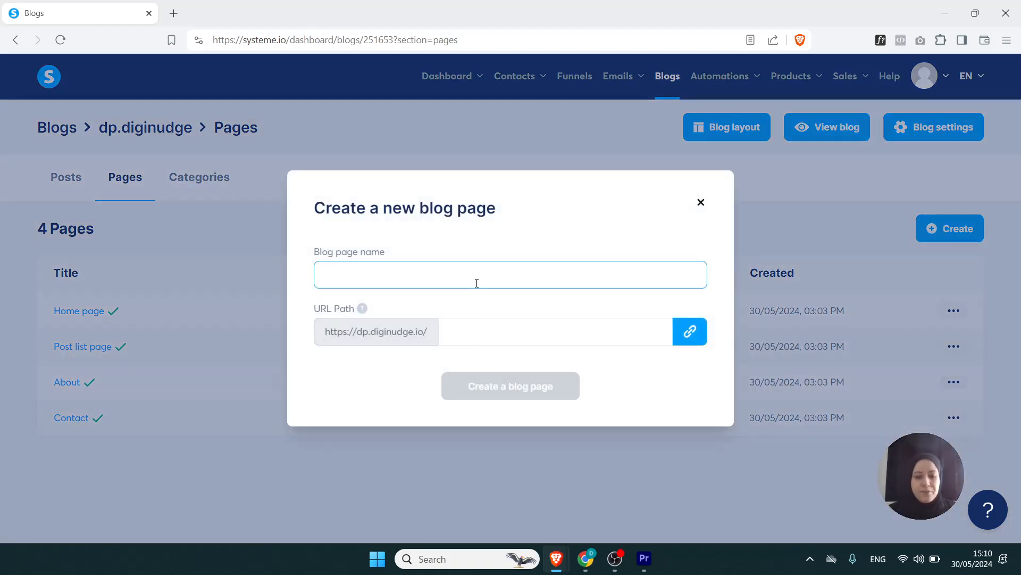
type("Pr")
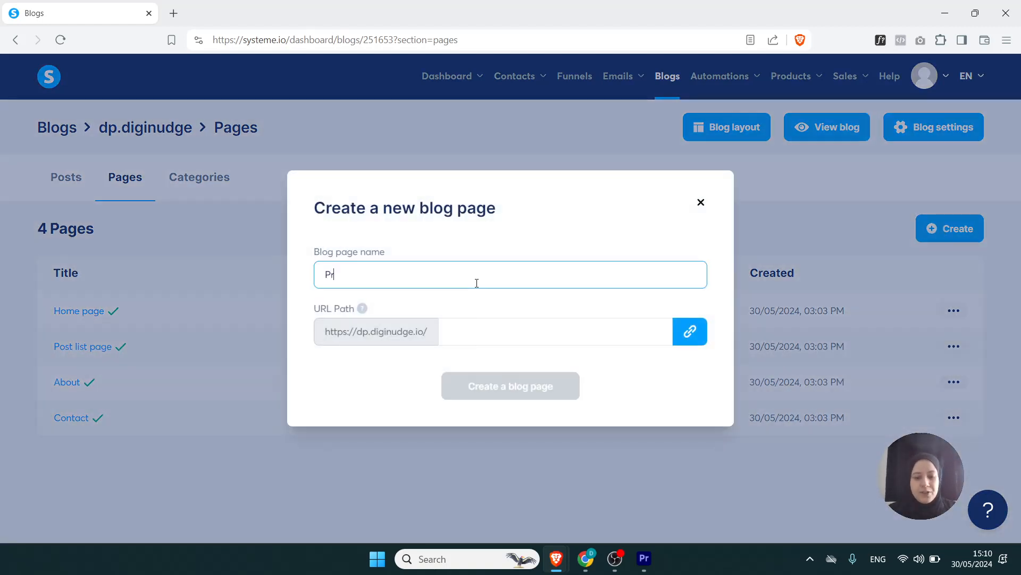
type("ivac")
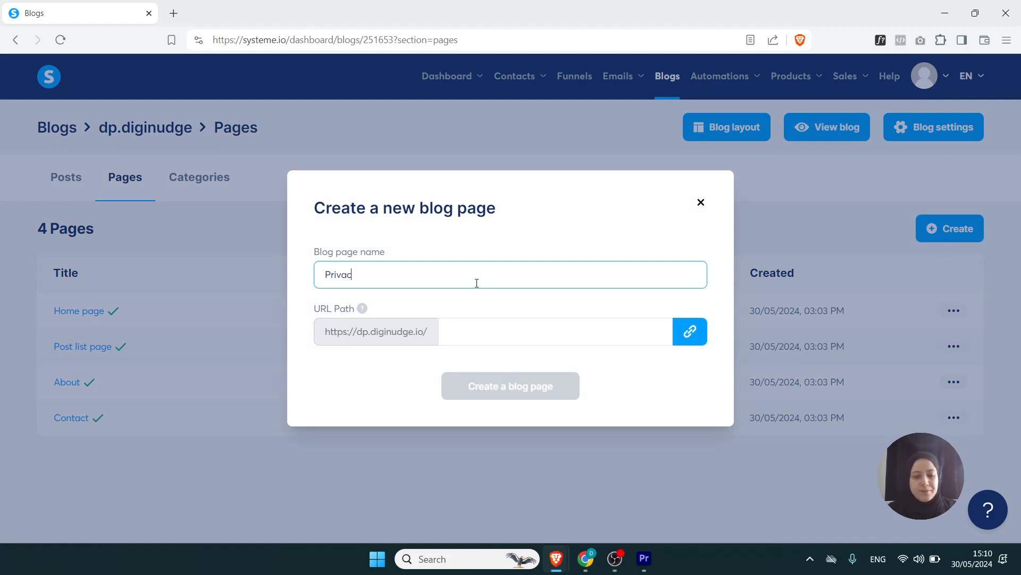
type("y Policy")
- Reuse the page name without its space as the URL path, "PrivacyPolicy", and try to create the page
left_click_drag(403, 275, 314, 283)
key("ctrl+c")
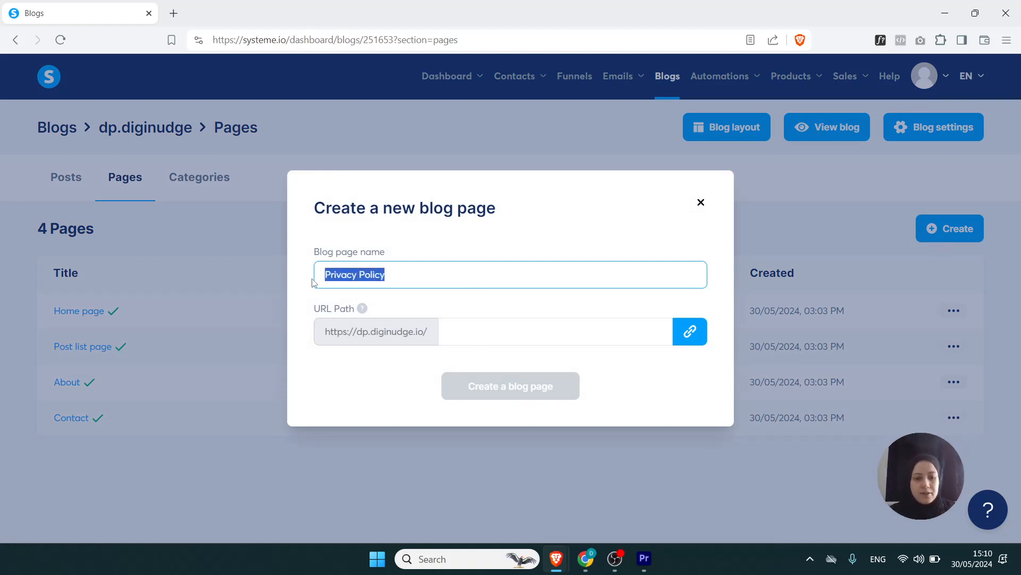
left_click(461, 334)
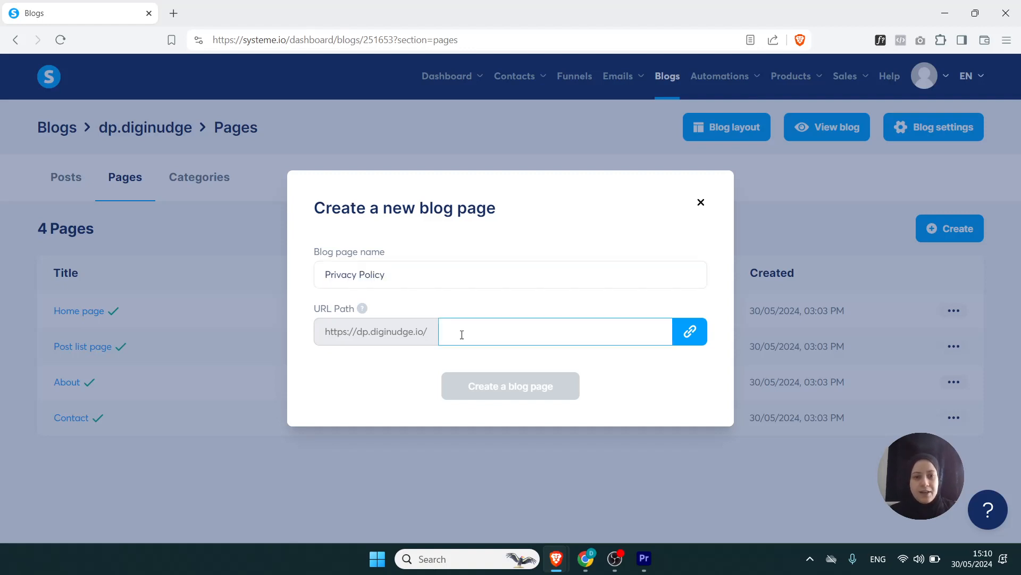
key("ctrl+v")
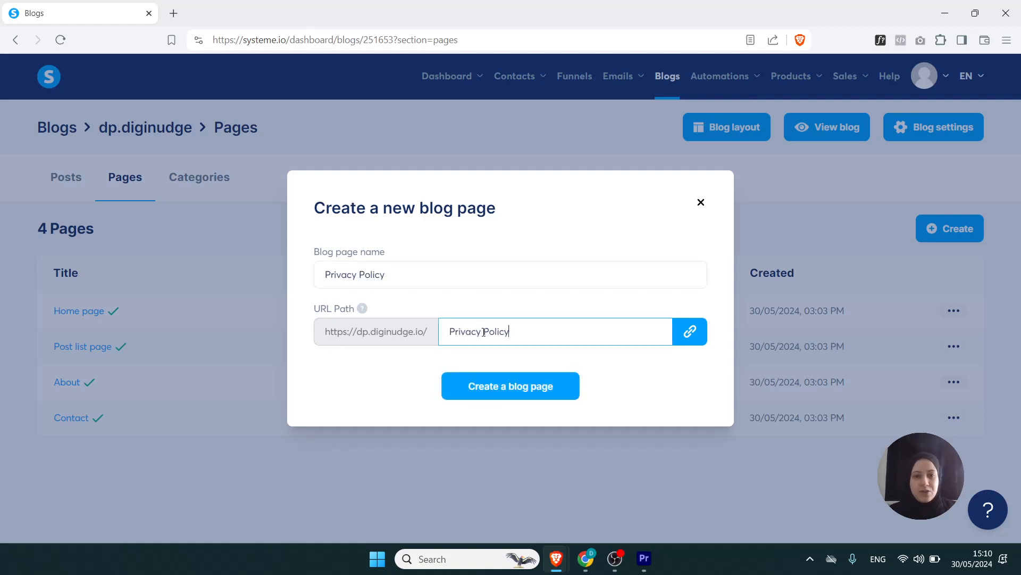
left_click(483, 332)
key("BackSpace")
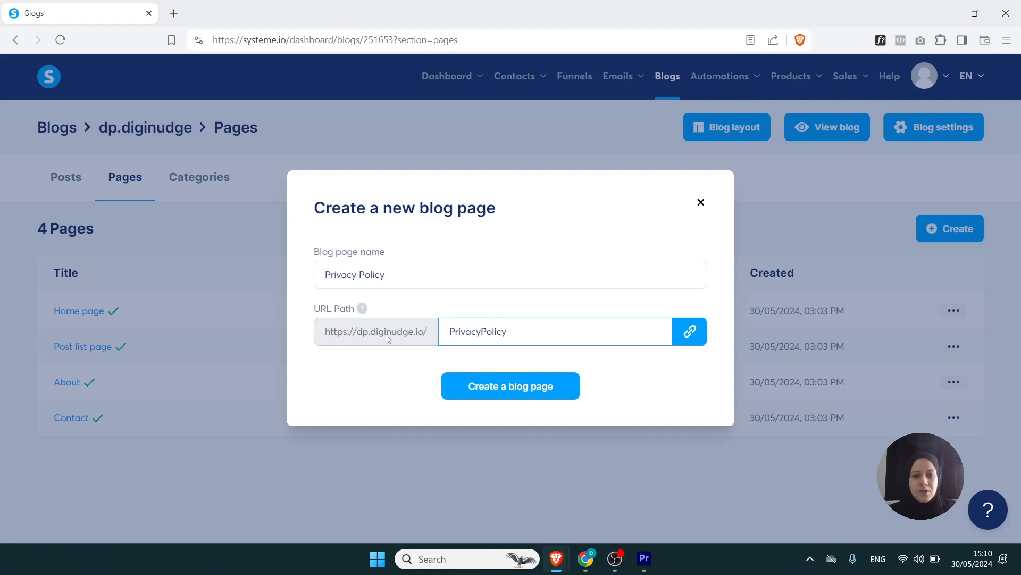
left_click(523, 390)
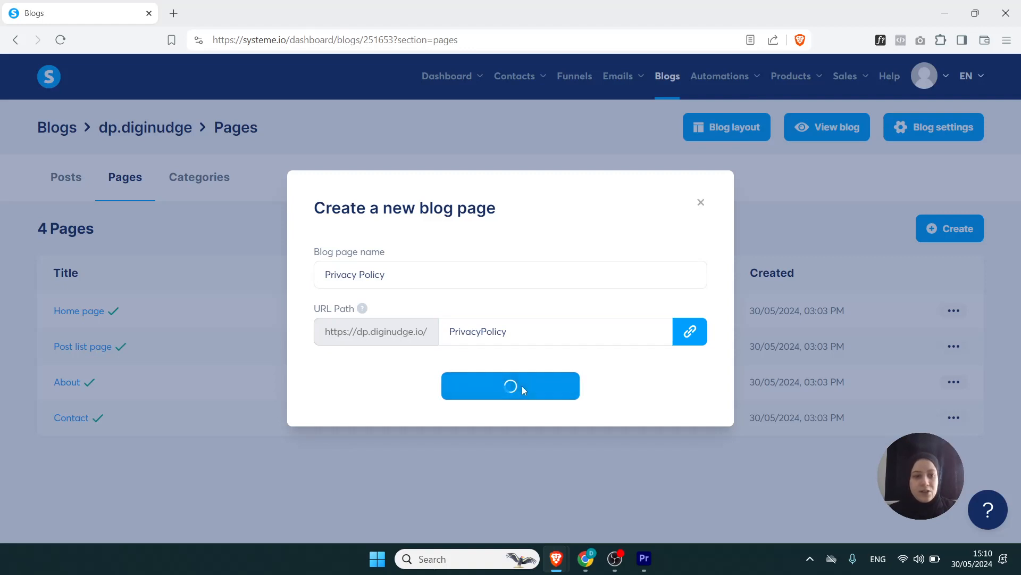
- Change the URL path to all lowercase, "privacypolicy", and create the blog page
left_click(494, 323)
left_click(488, 320)
key("BackSpace")
type("p")
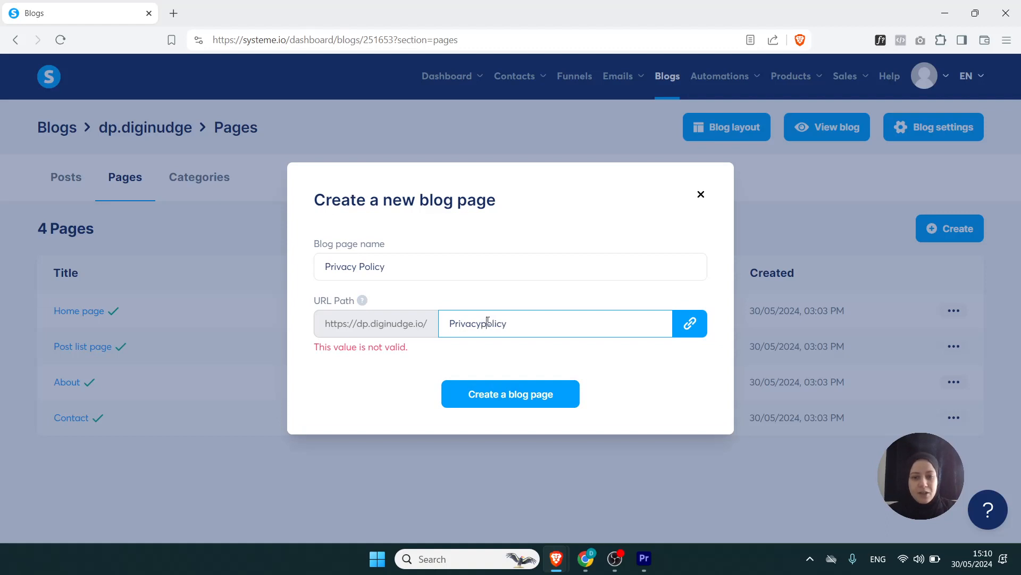
left_click(455, 324)
key("BackSpace")
type("p")
left_click(504, 394)
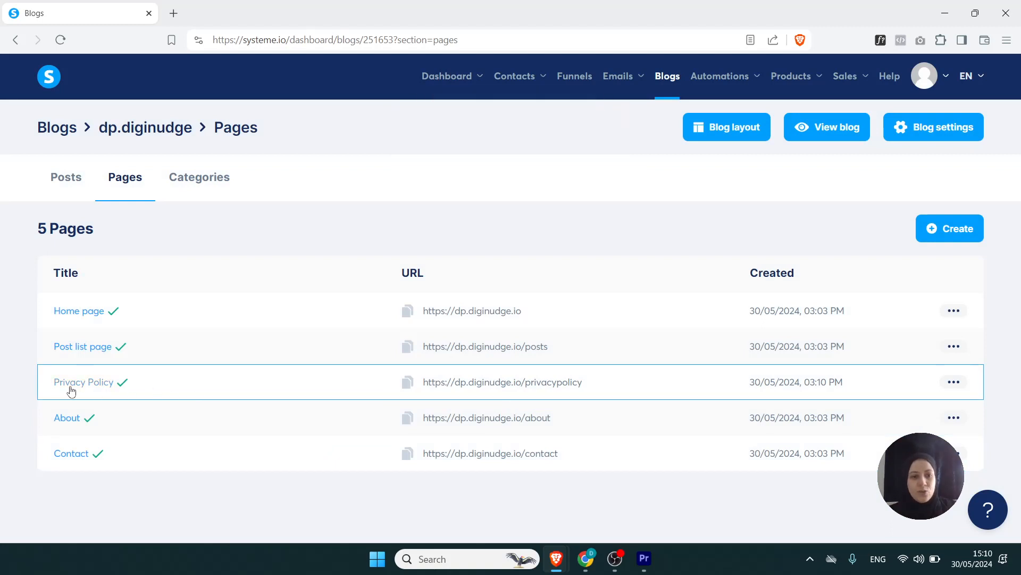
- Open the Privacy Policy page for editing, add a text element to its empty content area and save the changes
left_click(108, 384)
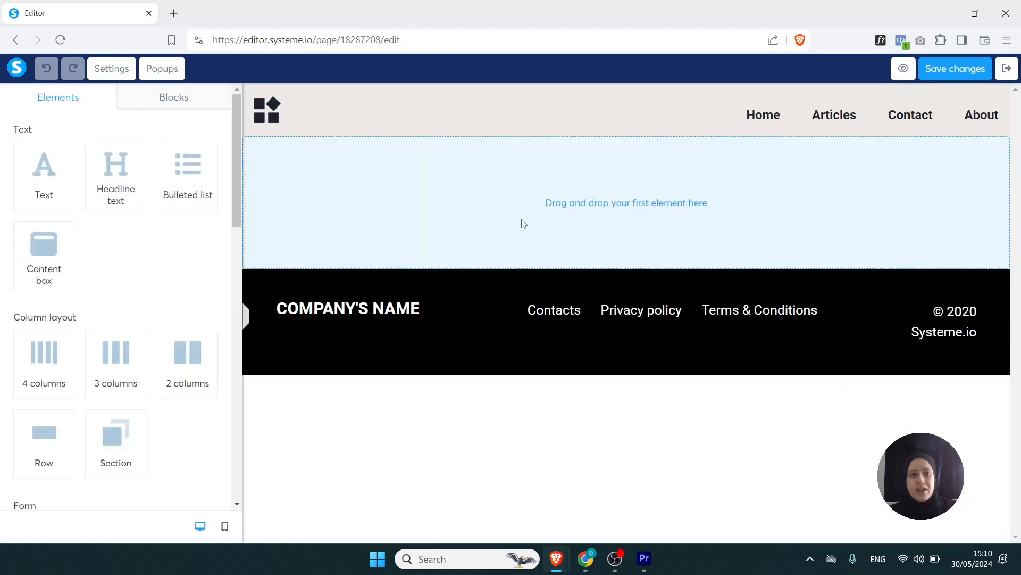
left_click_drag(45, 176, 506, 200)
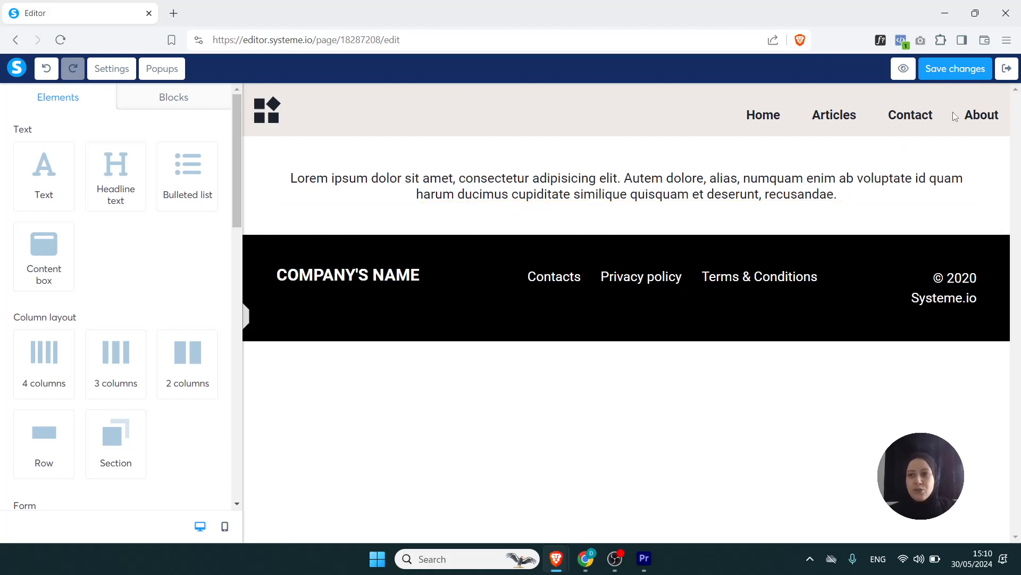
left_click(966, 74)
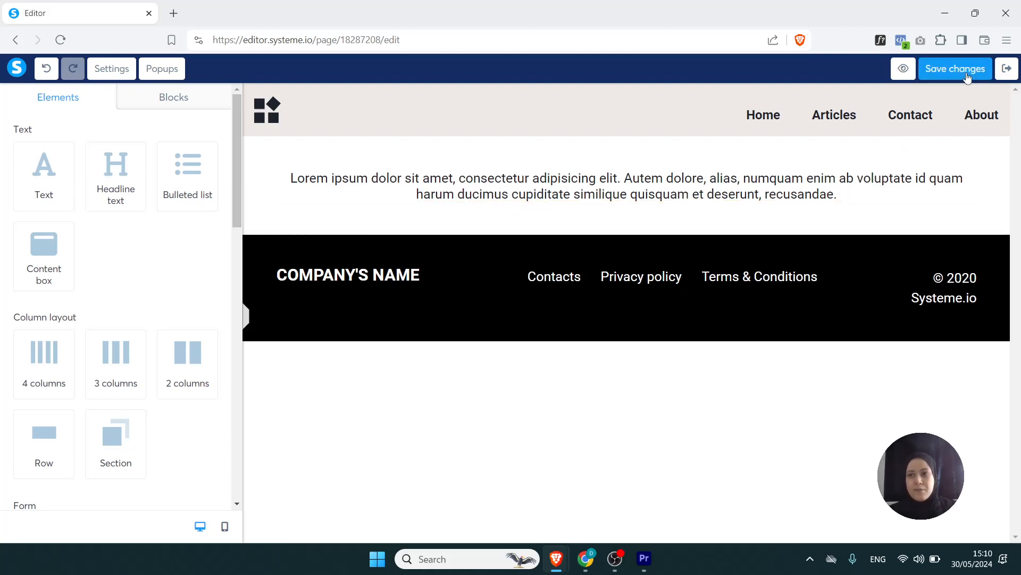
- Leave the Privacy Policy editor, review the Contact page's layout in the editor and return to the blog's page list
left_click(1004, 71)
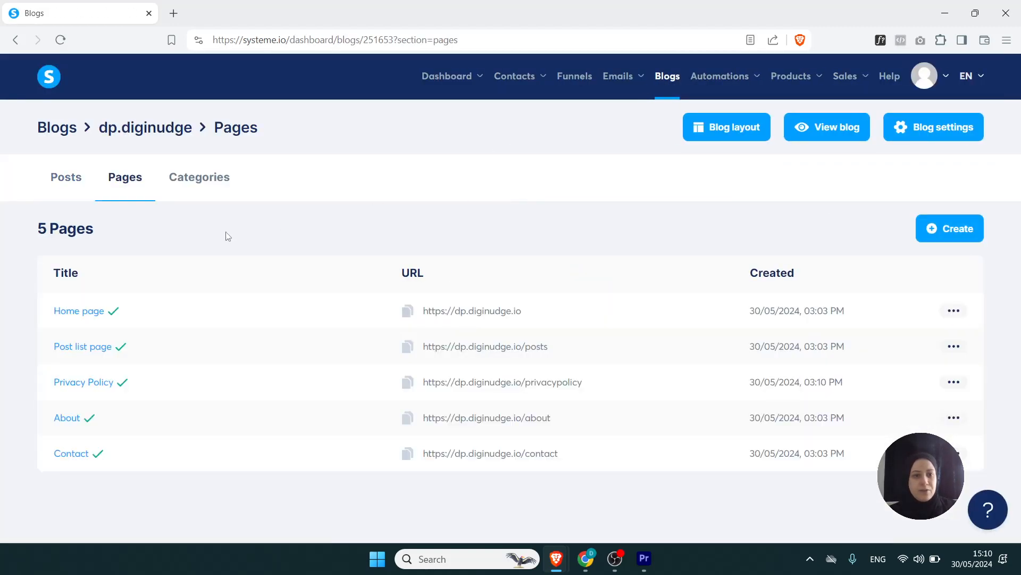
left_click(62, 457)
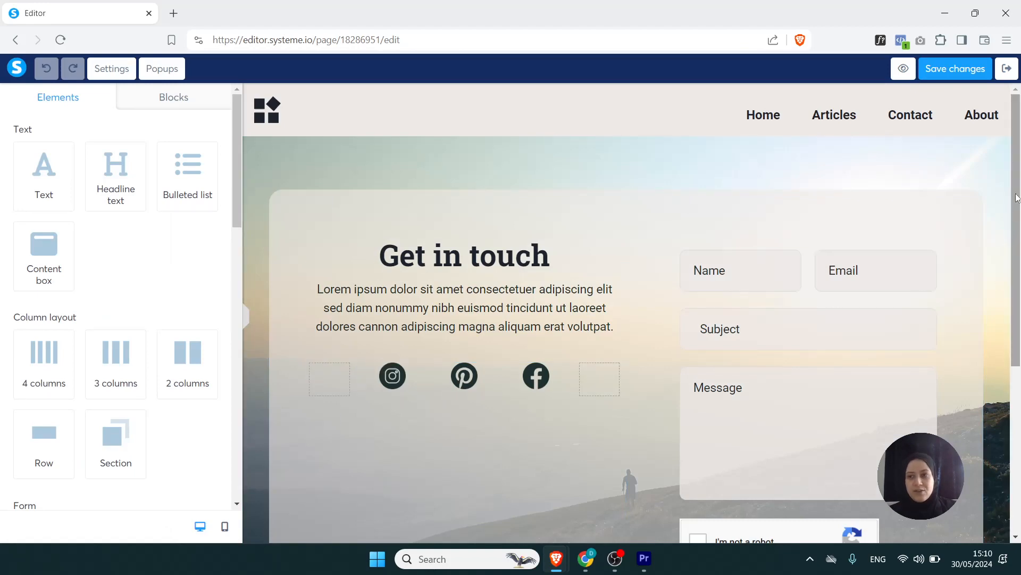
left_click_drag(1017, 197, 1014, 156)
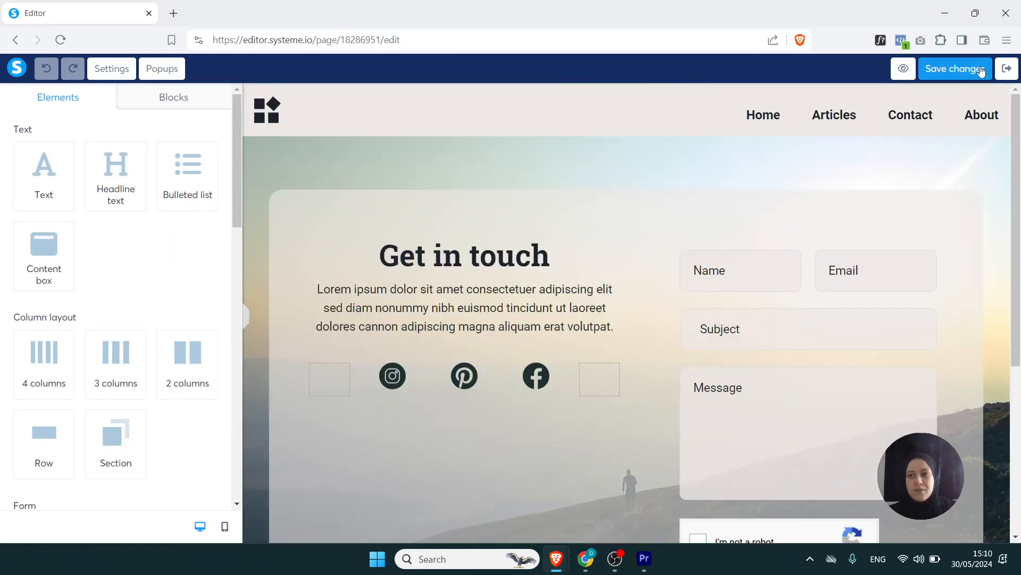
left_click(1006, 69)
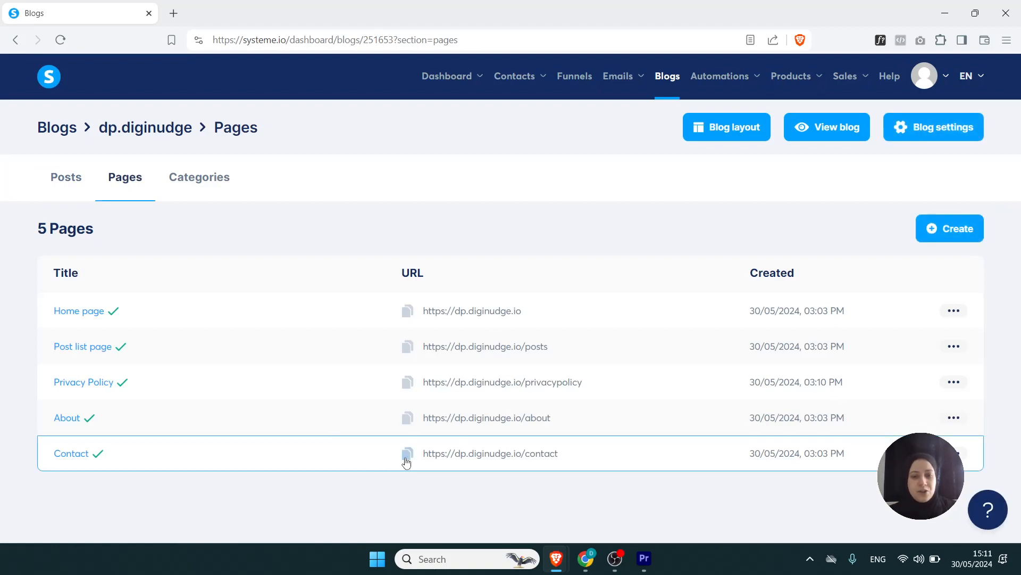
- Copy the Contact page's URL and open the settings of the footer menu in the blog layout
left_click(407, 454)
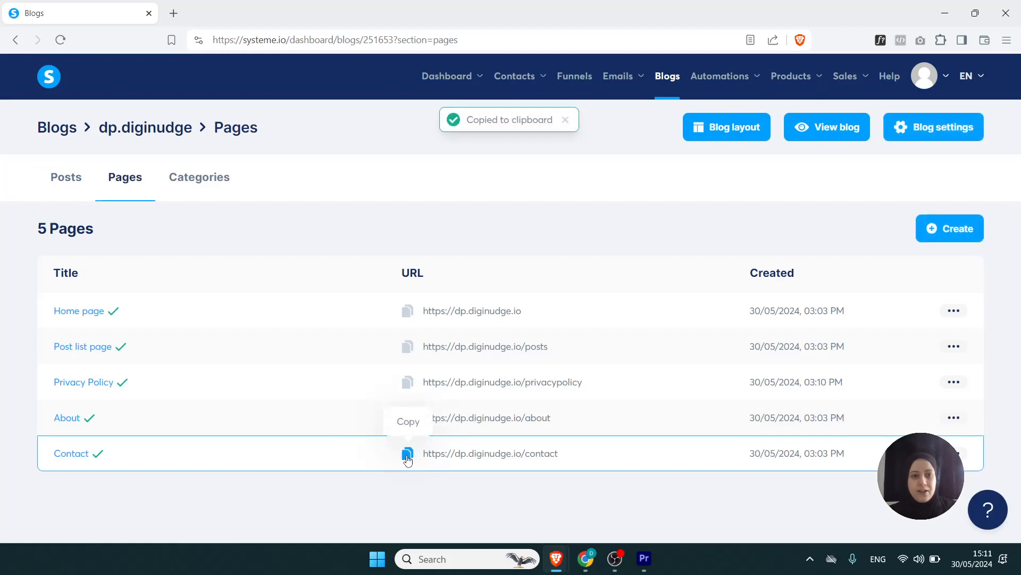
left_click(736, 131)
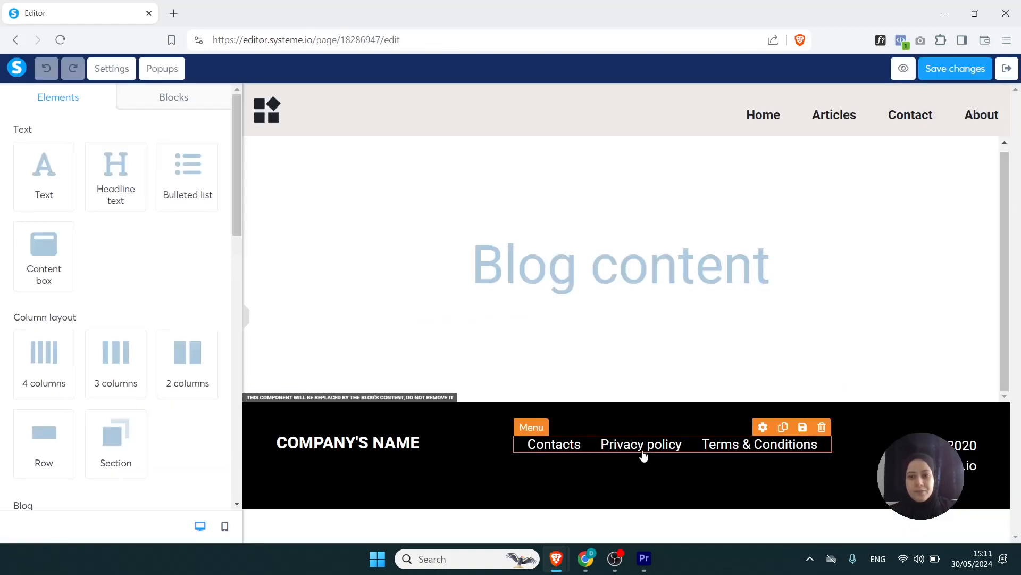
left_click(763, 429)
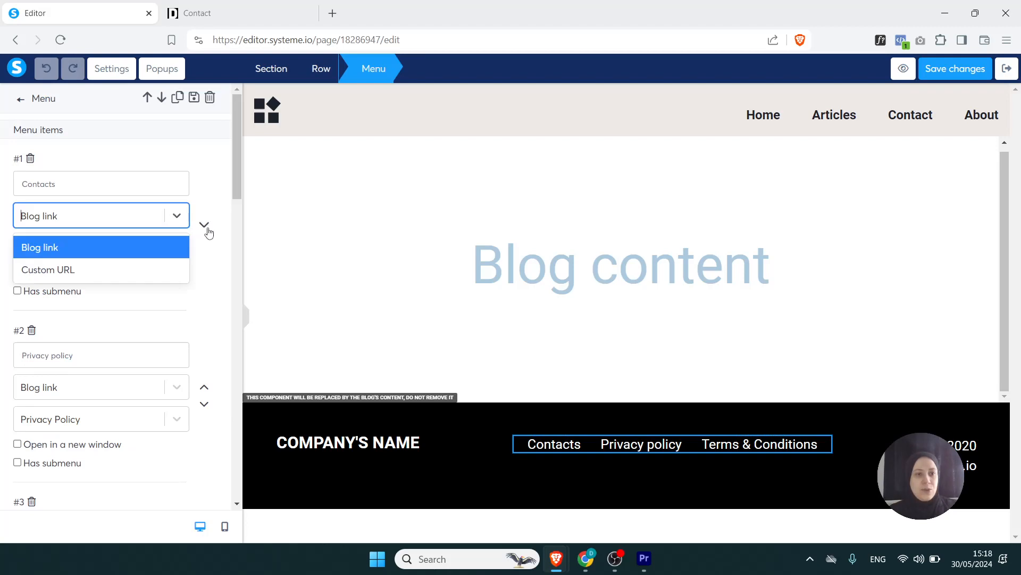
left_click(206, 247)
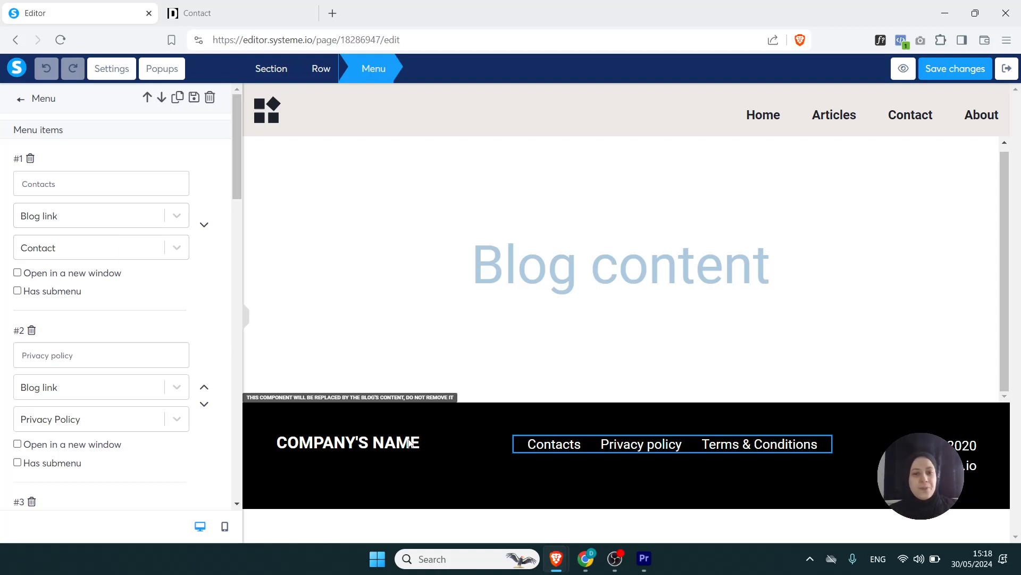
left_click(174, 216)
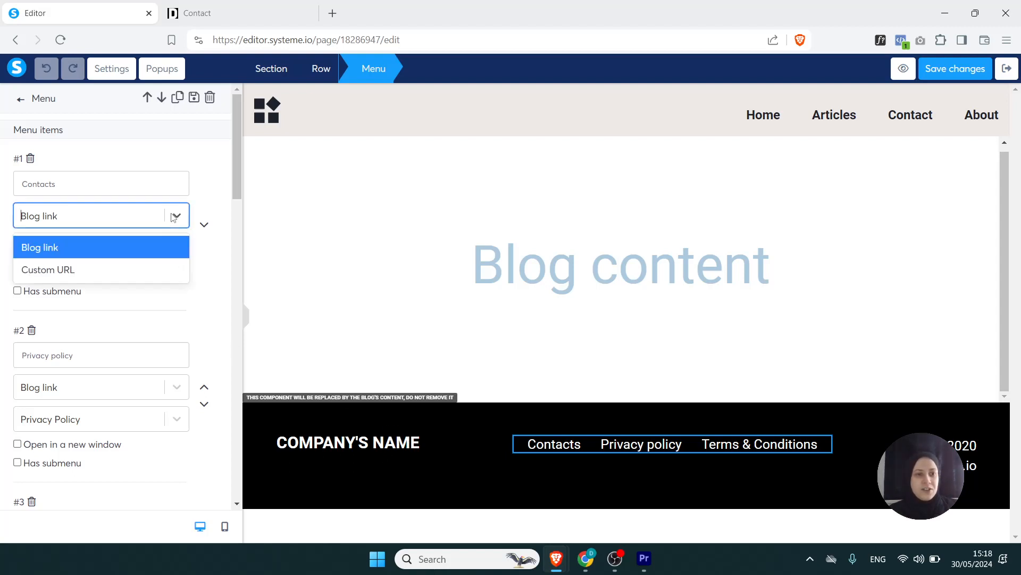
left_click(155, 268)
left_click(87, 246)
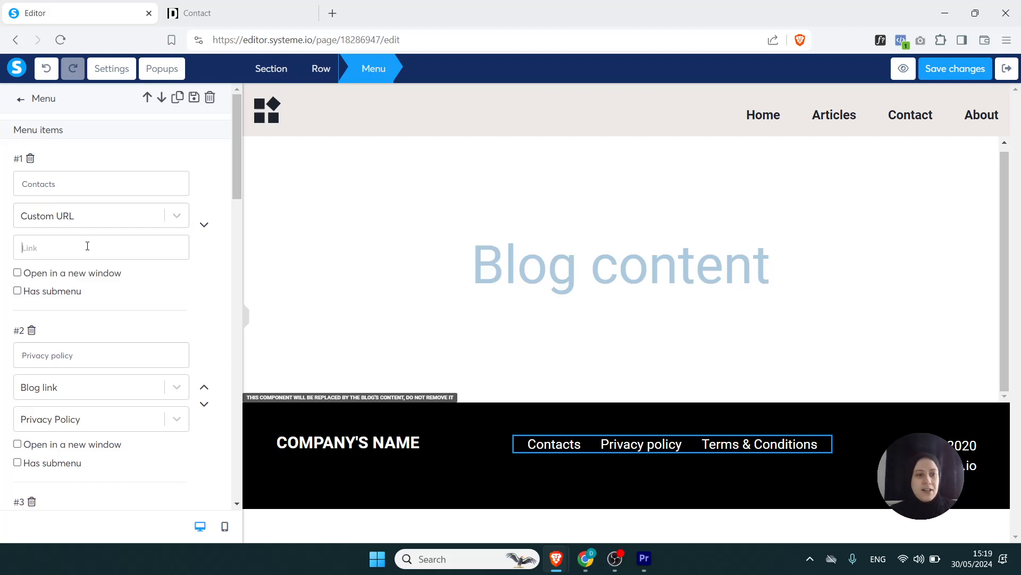
key("ctrl+v")
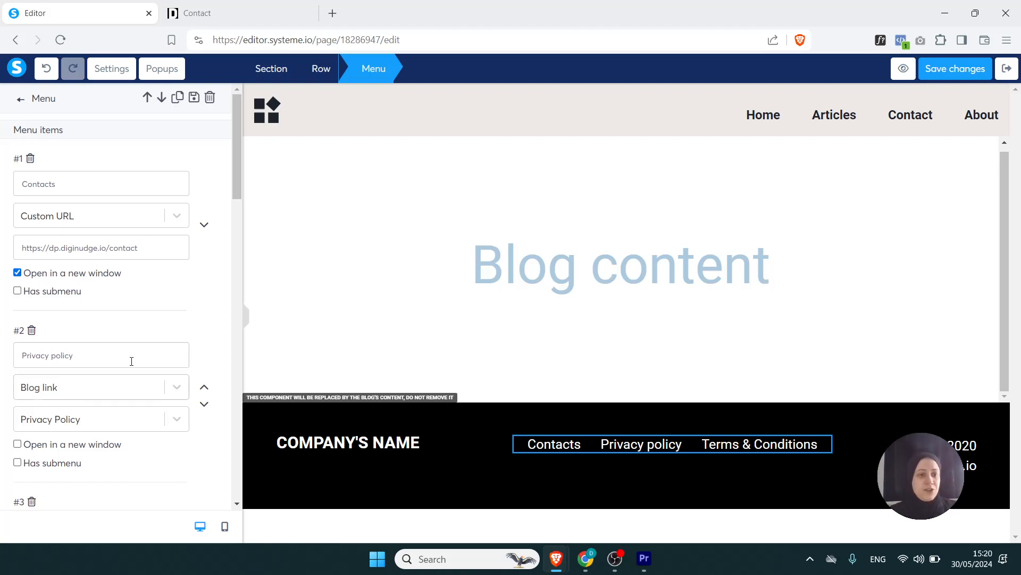
left_click(945, 79)
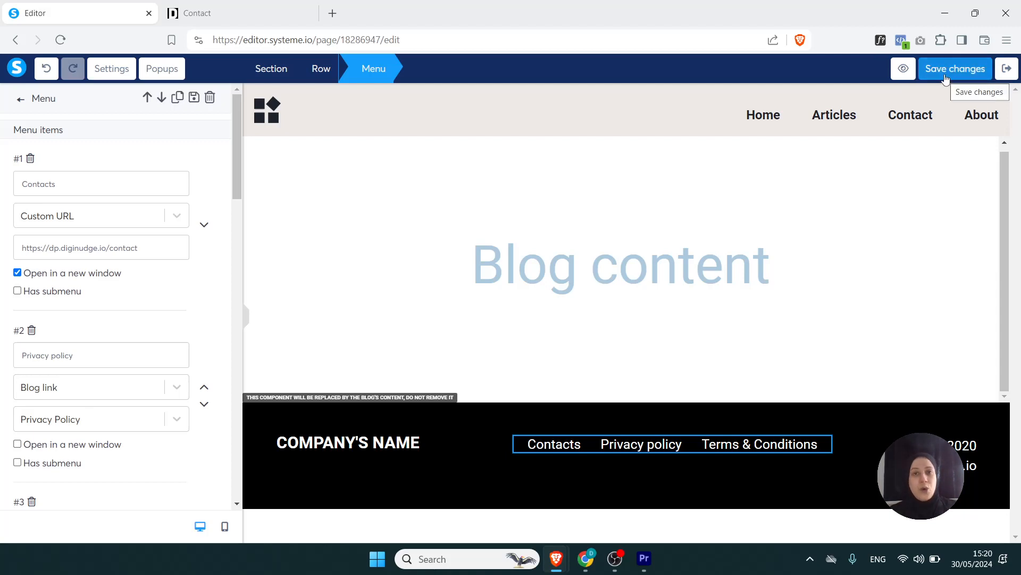
left_click(945, 80)
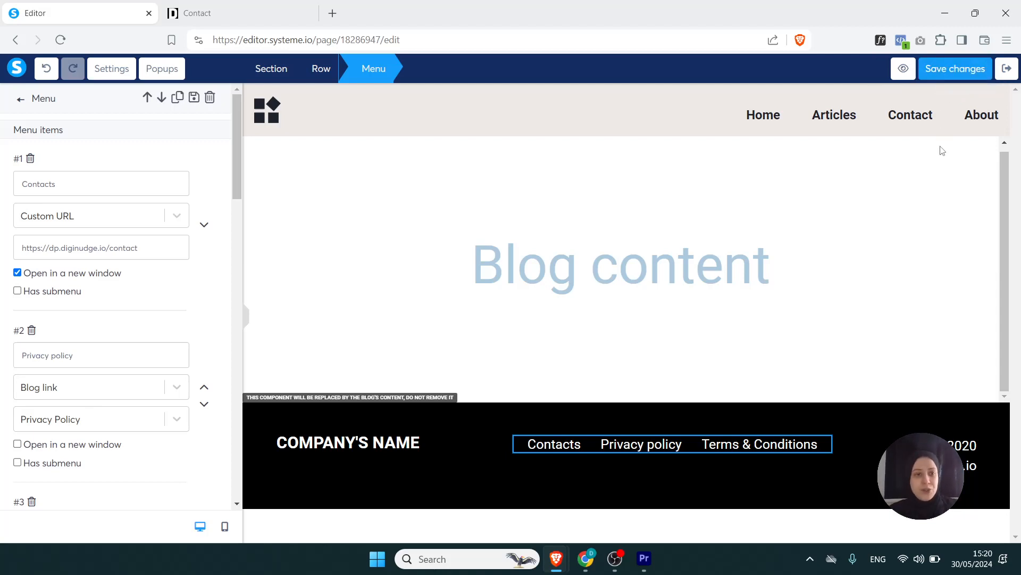
left_click(944, 66)
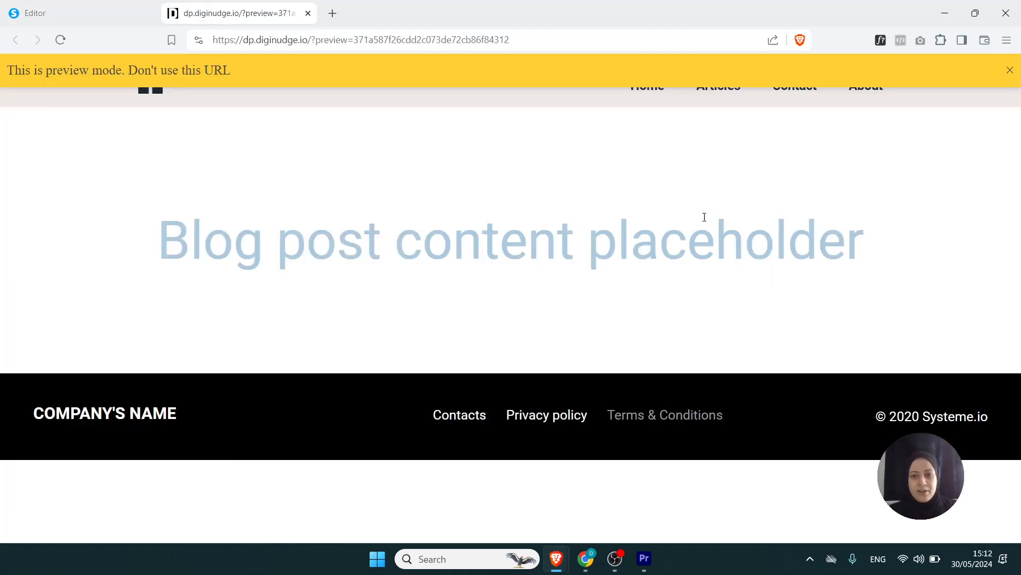
- Test the footer's Contacts and Privacy policy links in the blog preview and look through the Contact page down to its footer
left_click(466, 417)
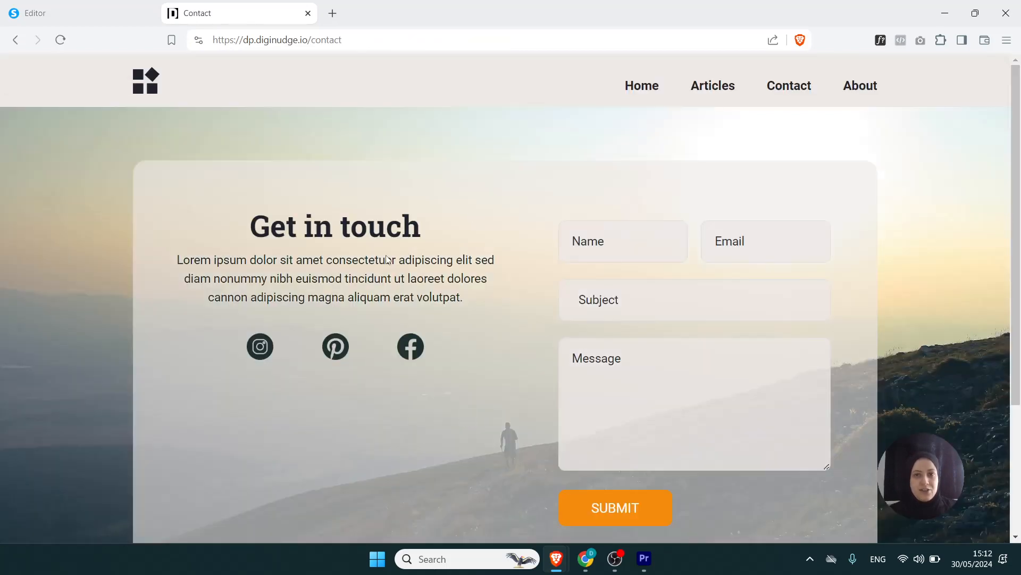
left_click(16, 40)
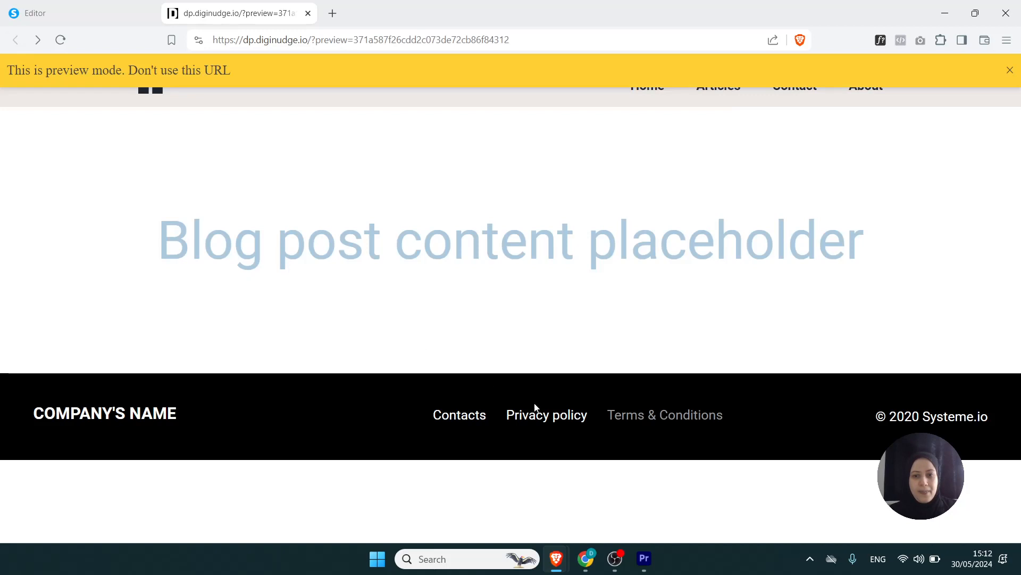
left_click(573, 418)
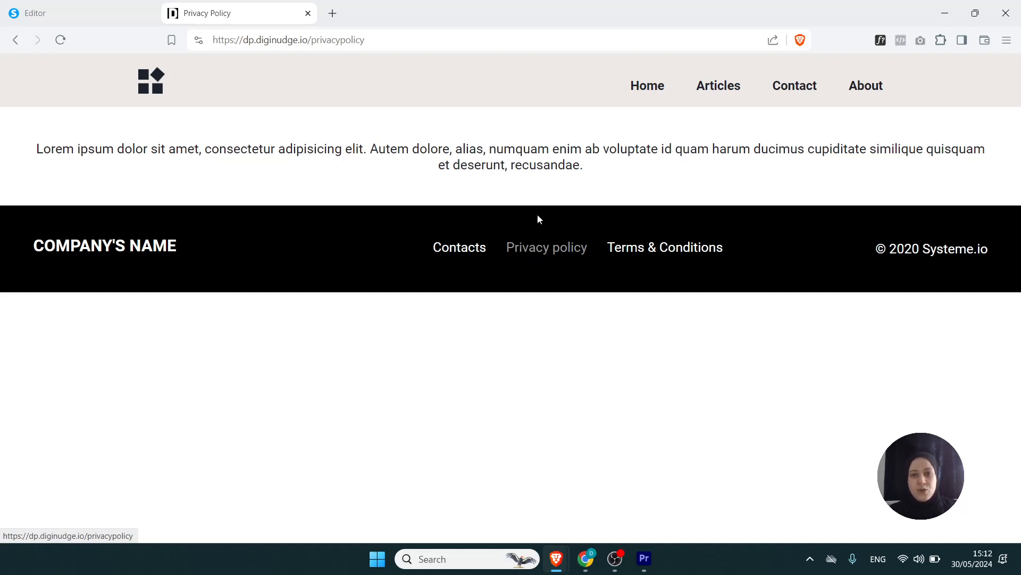
left_click(15, 44)
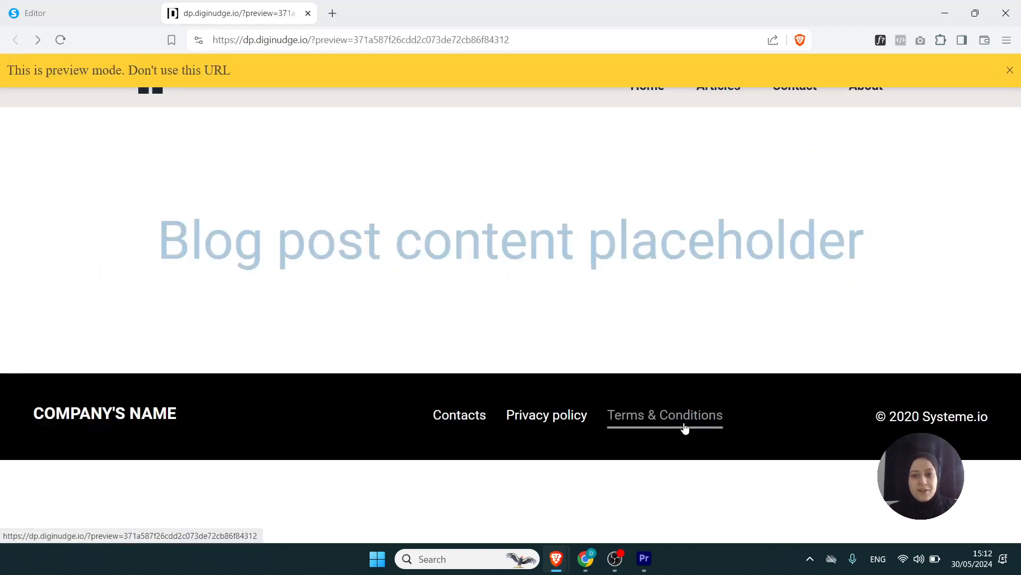
left_click(457, 414)
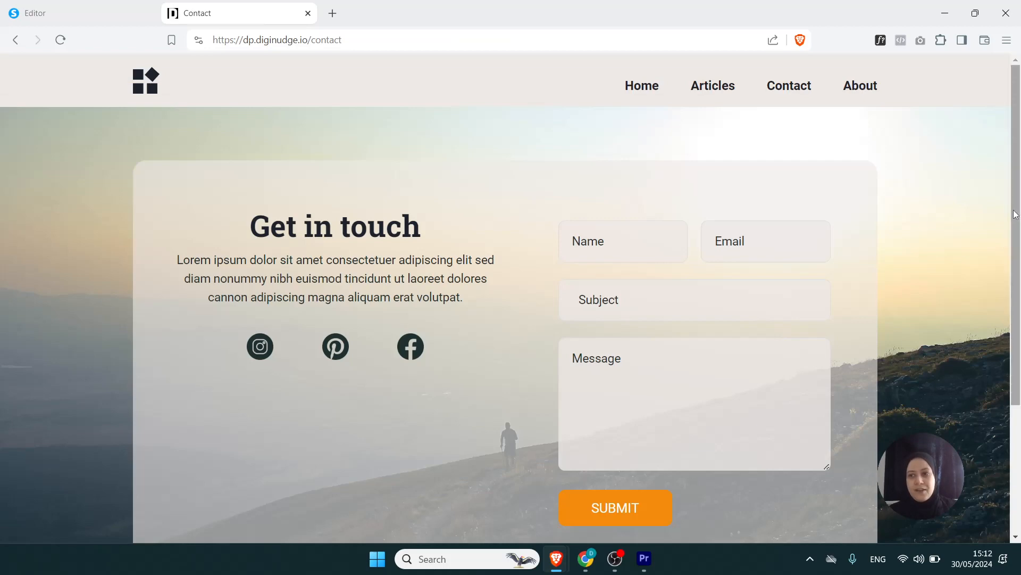
left_click_drag(1014, 213, 1018, 382)
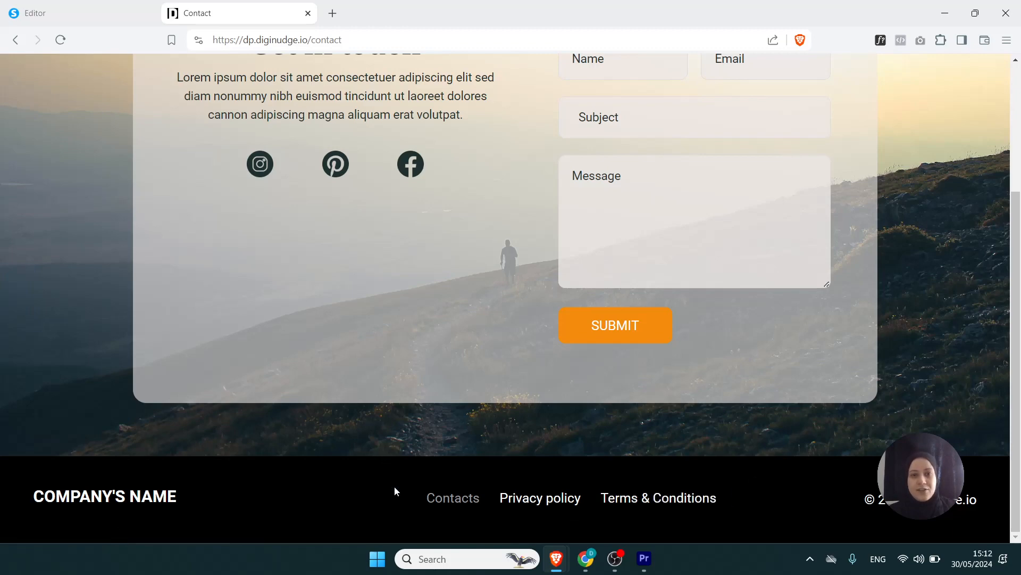
scroll(1010, 437, "up", 4)
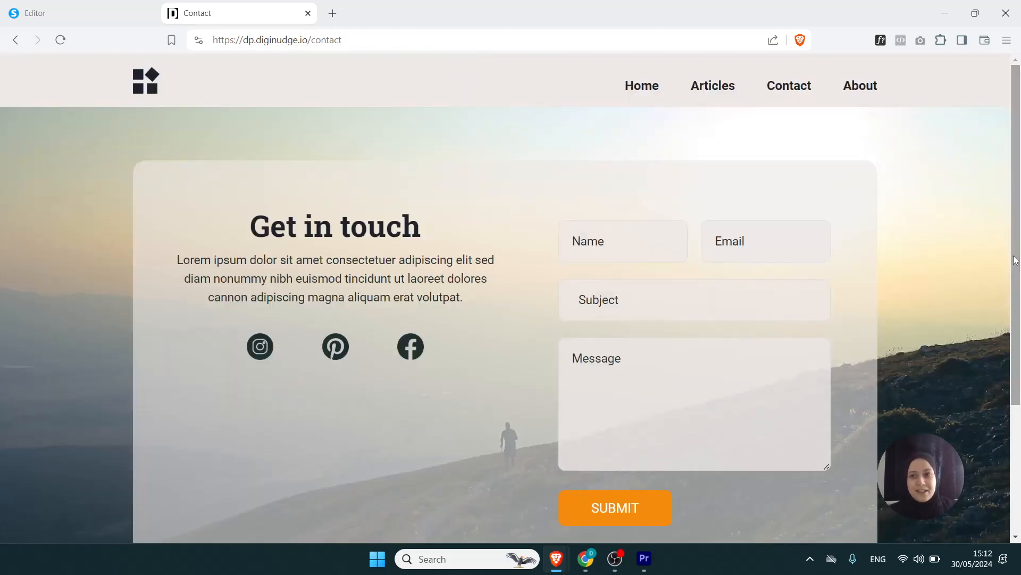
- Leave the layout editor and examine the footer on the LM-BP order form page of the No Fluff Guide Opt In funnel
left_click(114, 26)
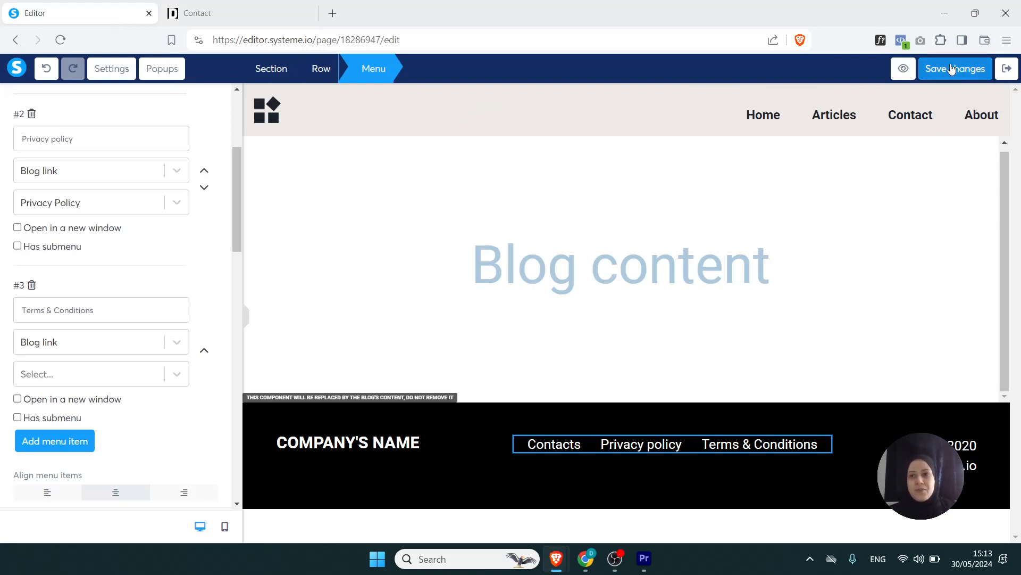
left_click(1015, 71)
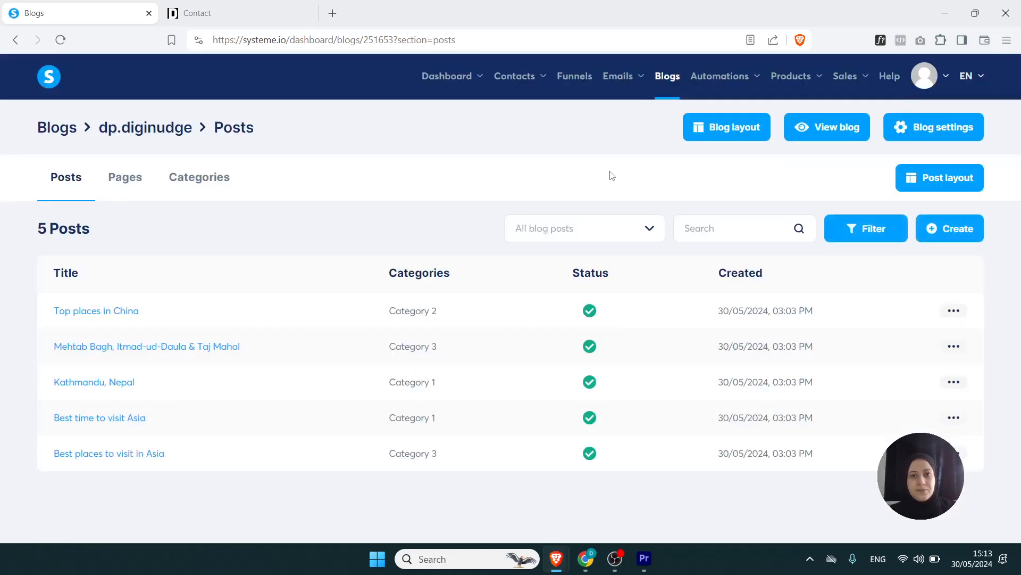
left_click(567, 82)
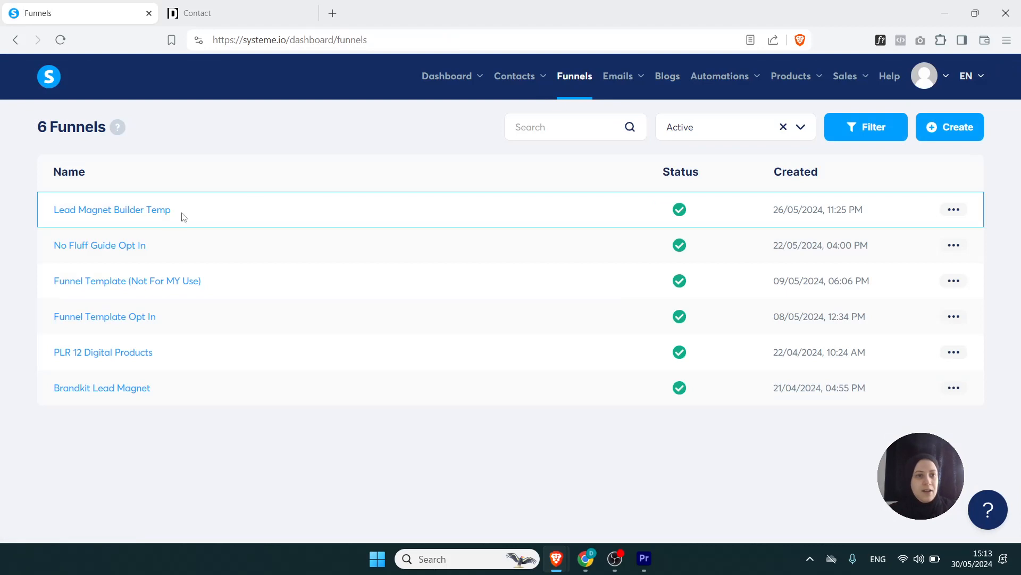
left_click(117, 245)
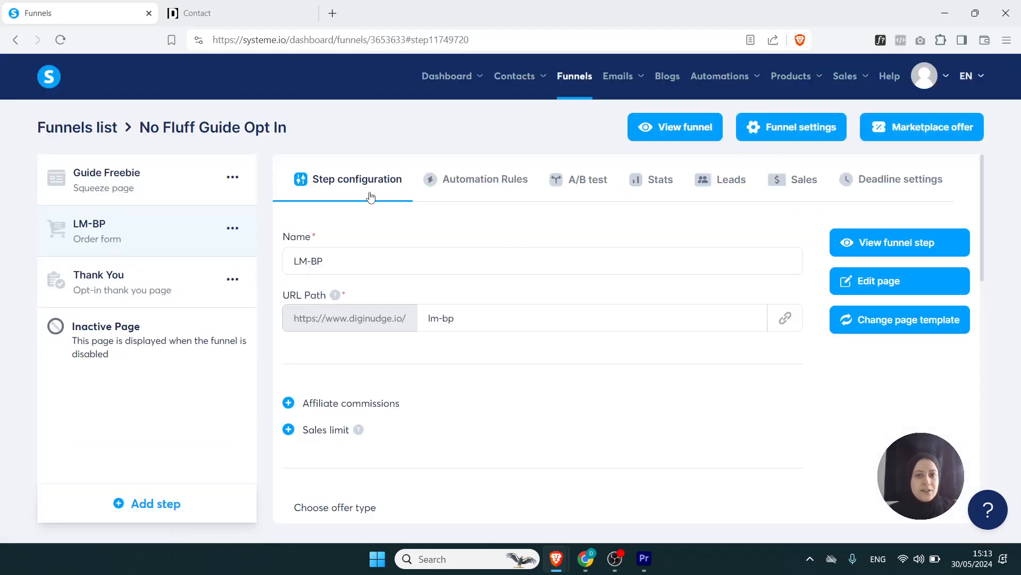
left_click(877, 254)
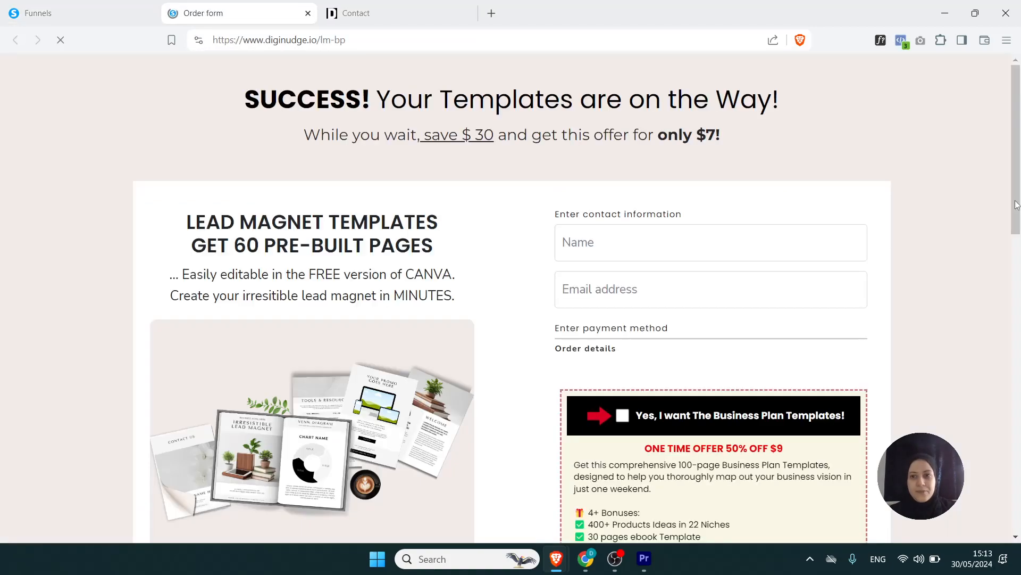
left_click_drag(1010, 181, 1011, 498)
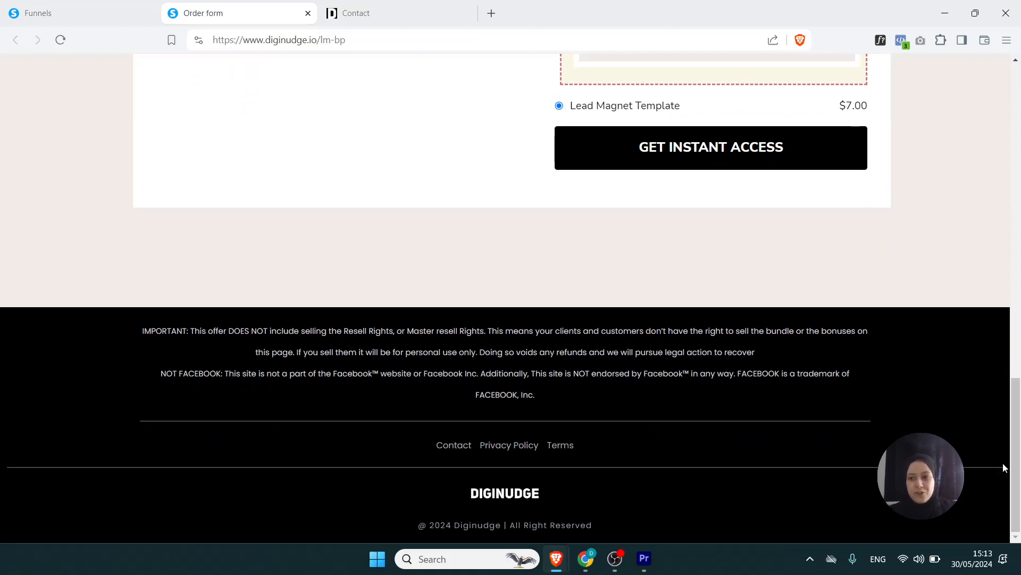
left_click_drag(1015, 467, 1016, 154)
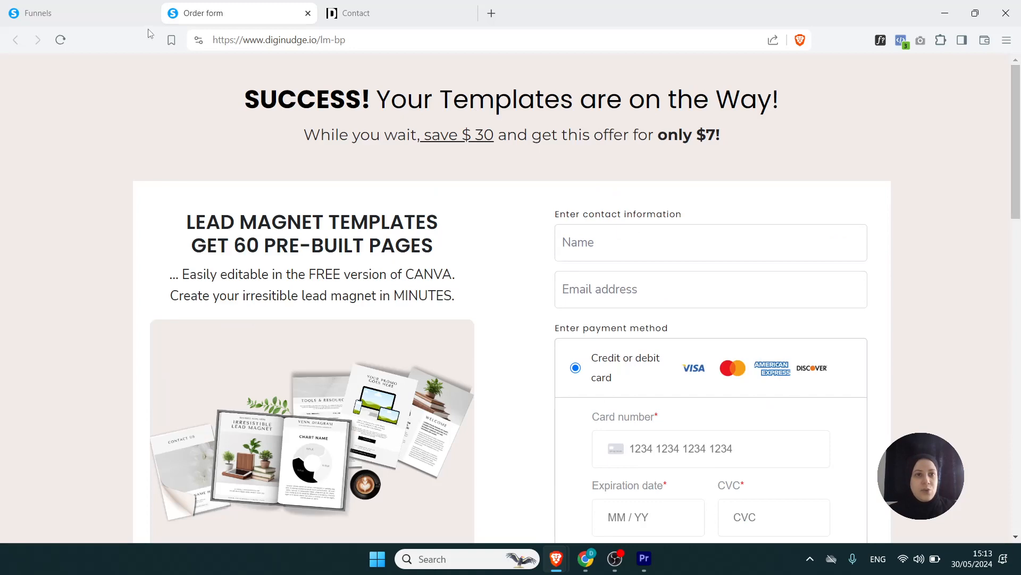
left_click(103, 13)
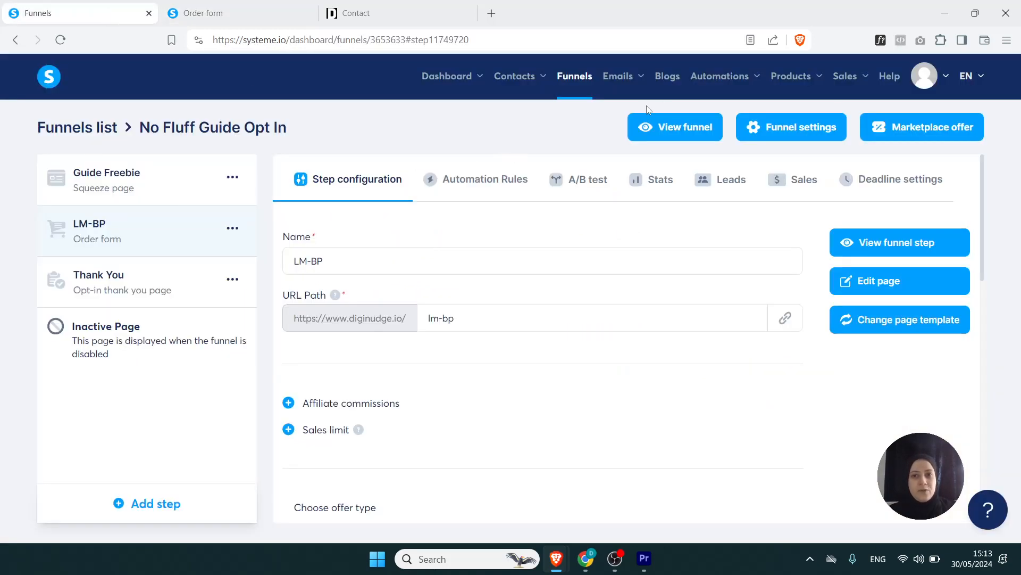
- Reopen the dp.diginudge blog's layout and open the settings of the footer menu
left_click(670, 76)
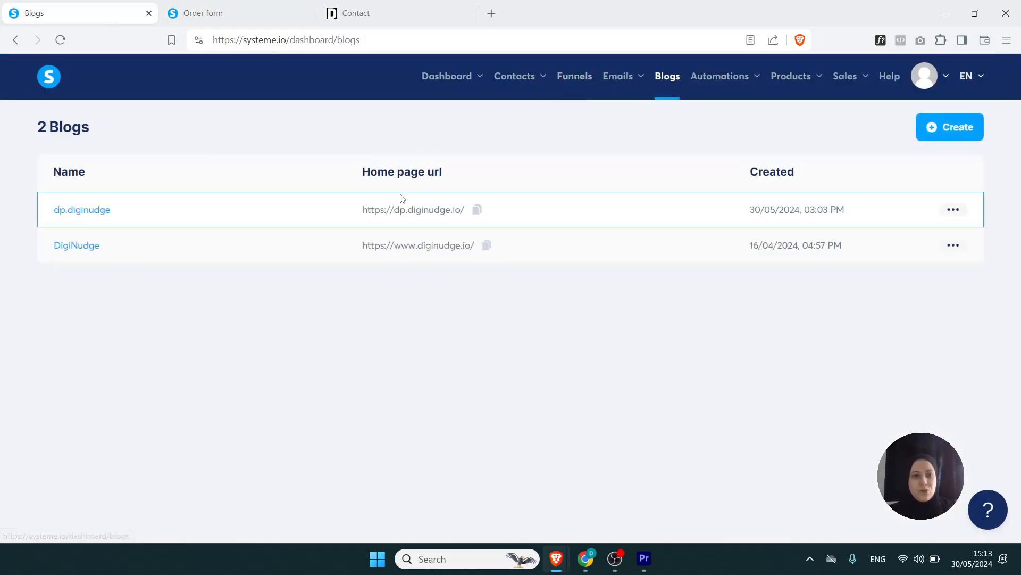
left_click(93, 211)
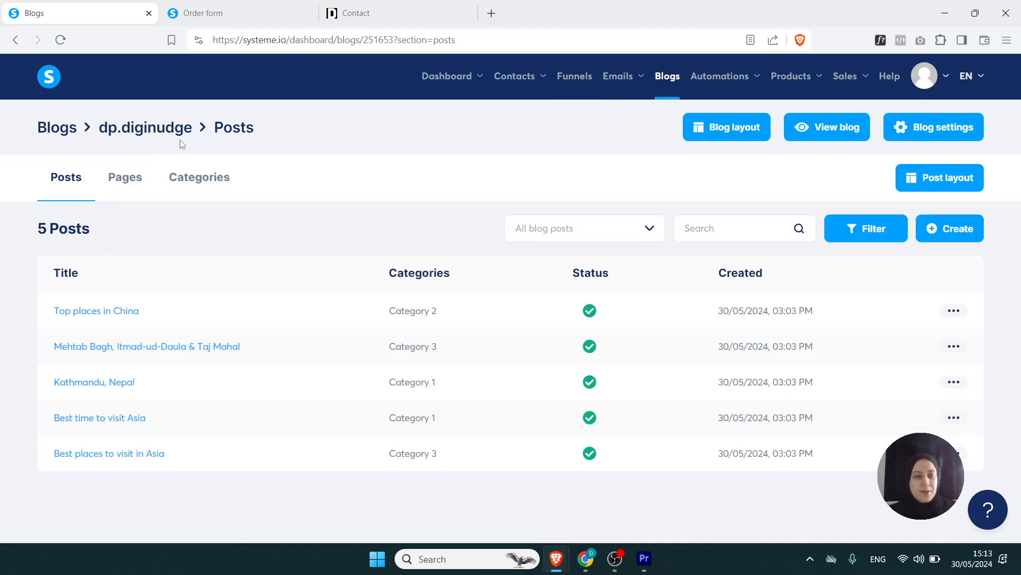
left_click(731, 130)
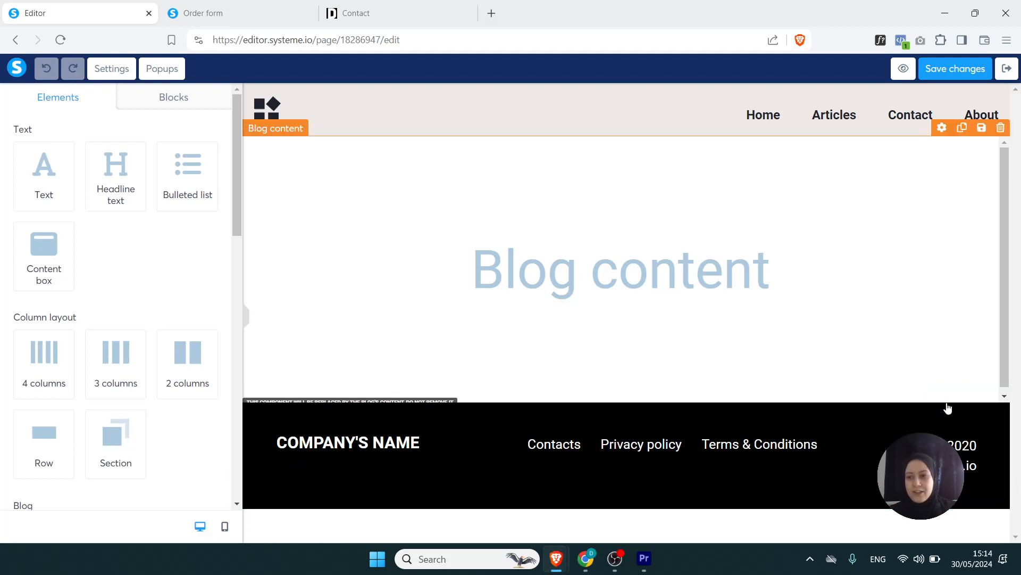
left_click(942, 399)
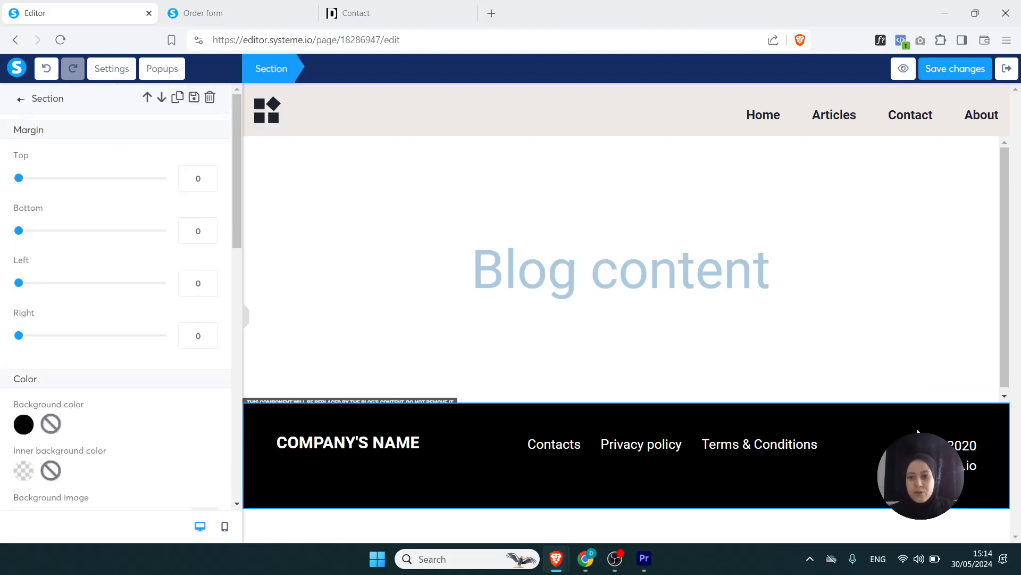
left_click(801, 441)
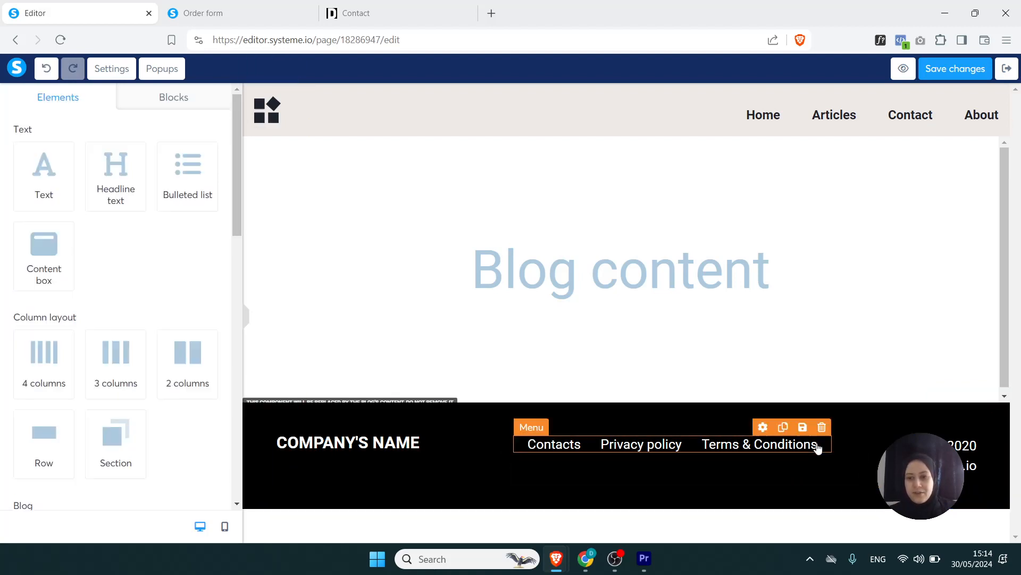
left_click(766, 428)
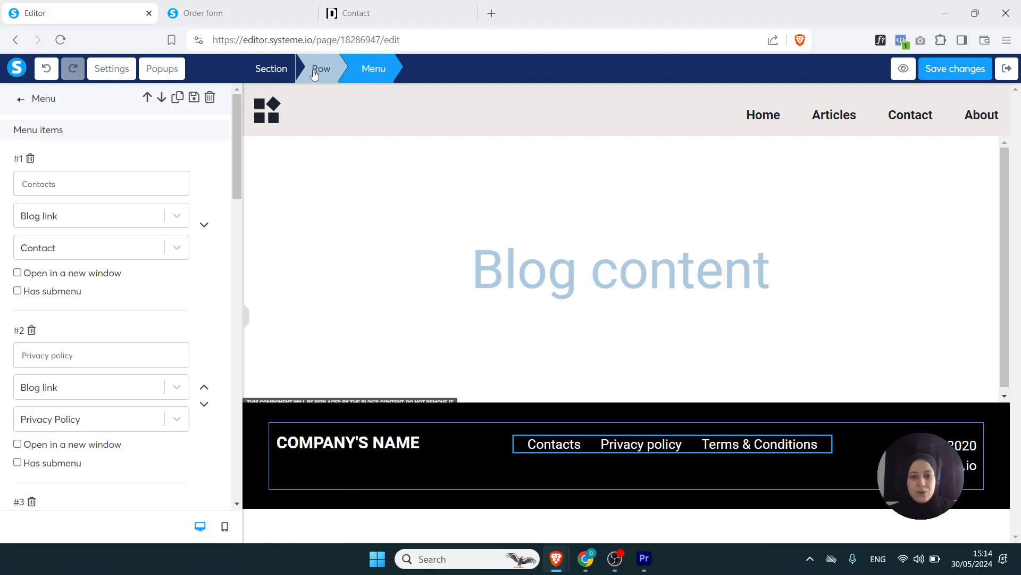
- Save the layout's entire footer section as a reusable block titled "Main footer"
left_click(286, 73)
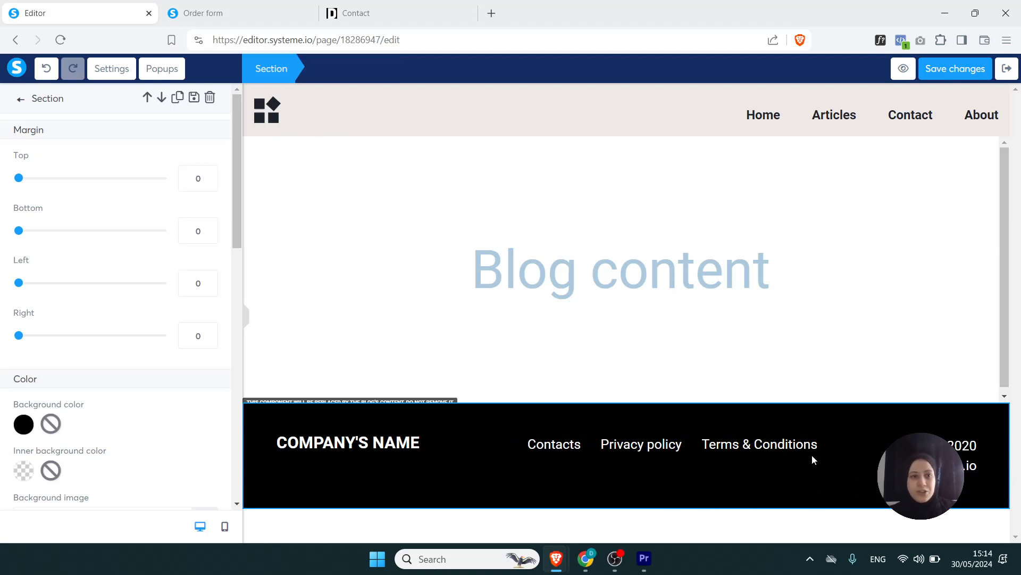
left_click(194, 99)
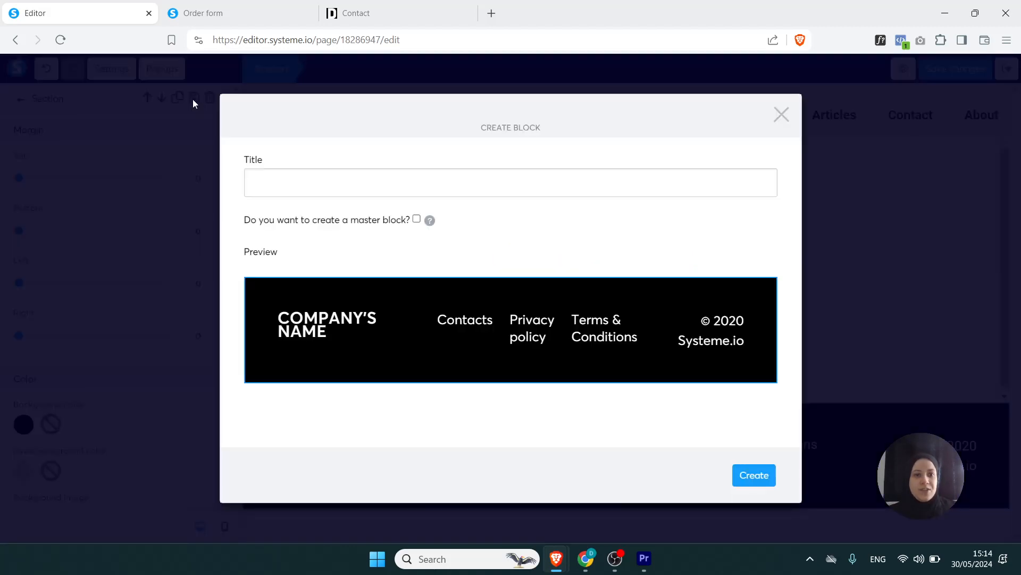
left_click(272, 190)
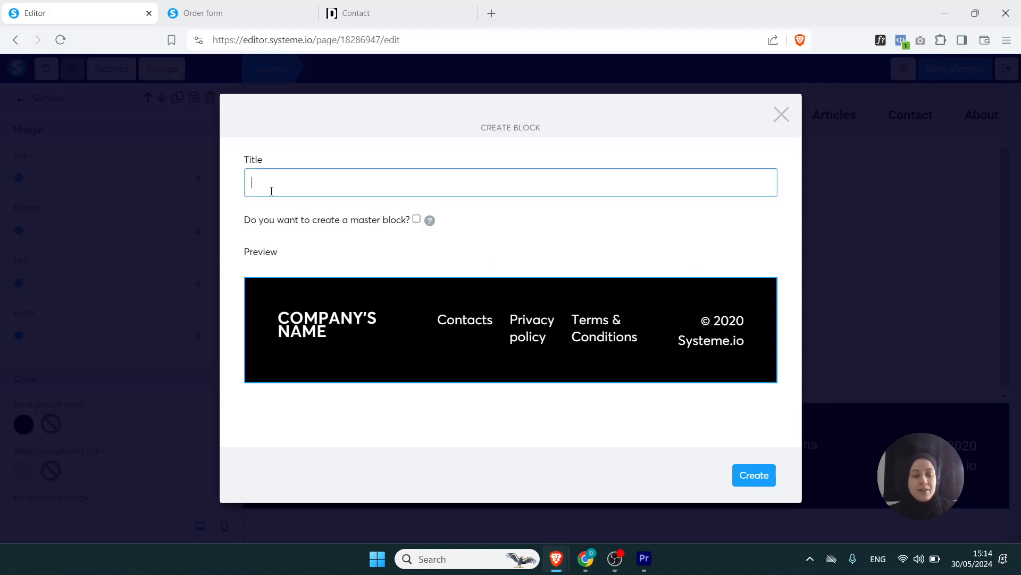
type("foo")
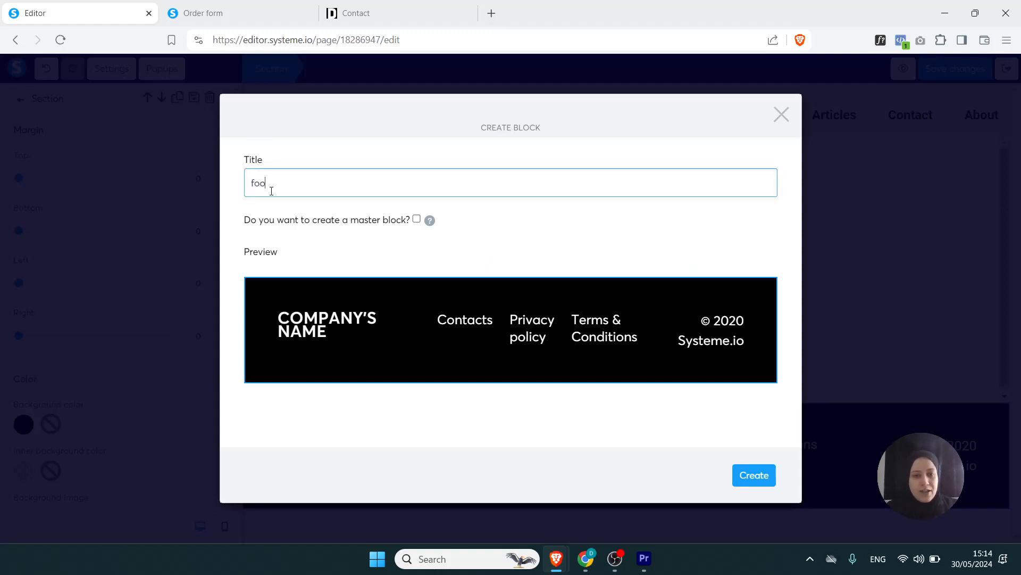
type("ter")
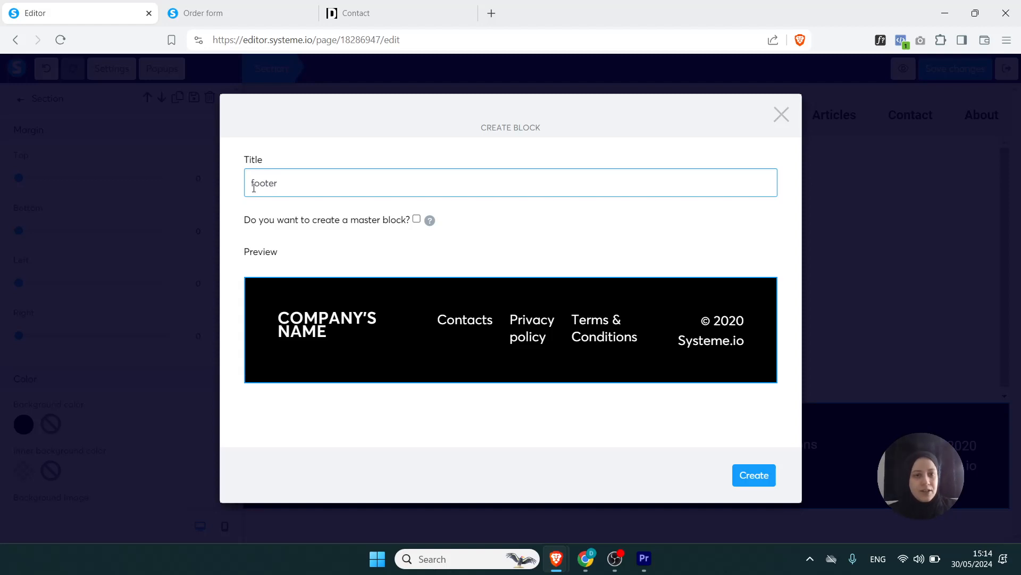
left_click(251, 183)
type("Main")
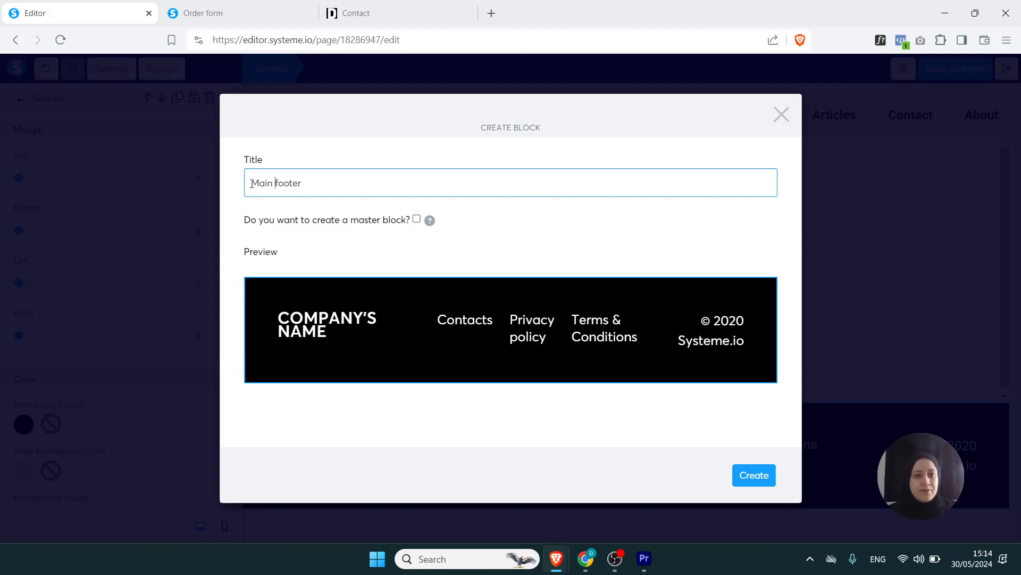
left_click(754, 475)
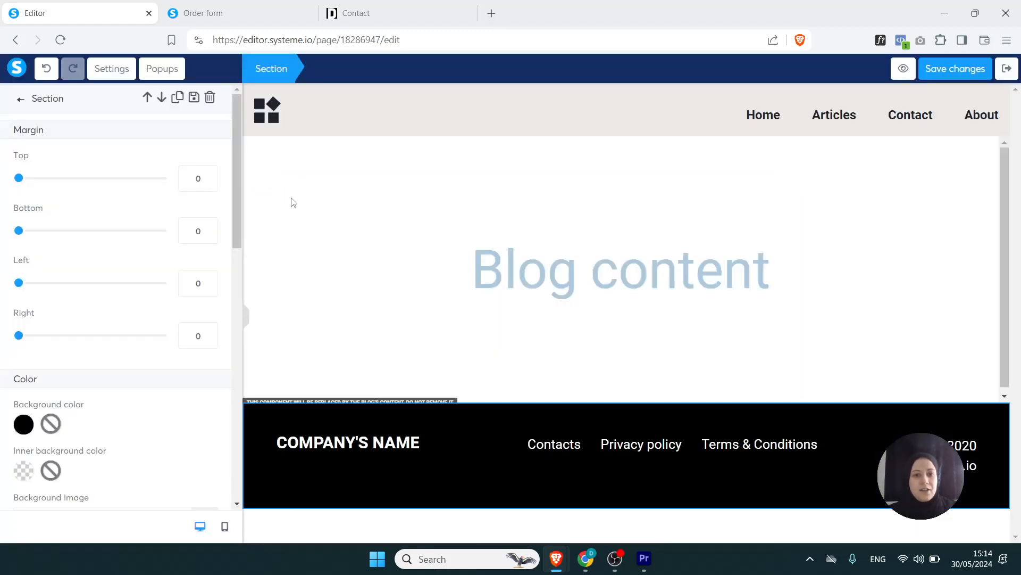
- Check the Main footer block among the saved personal blocks and leave the layout editor
left_click(292, 203)
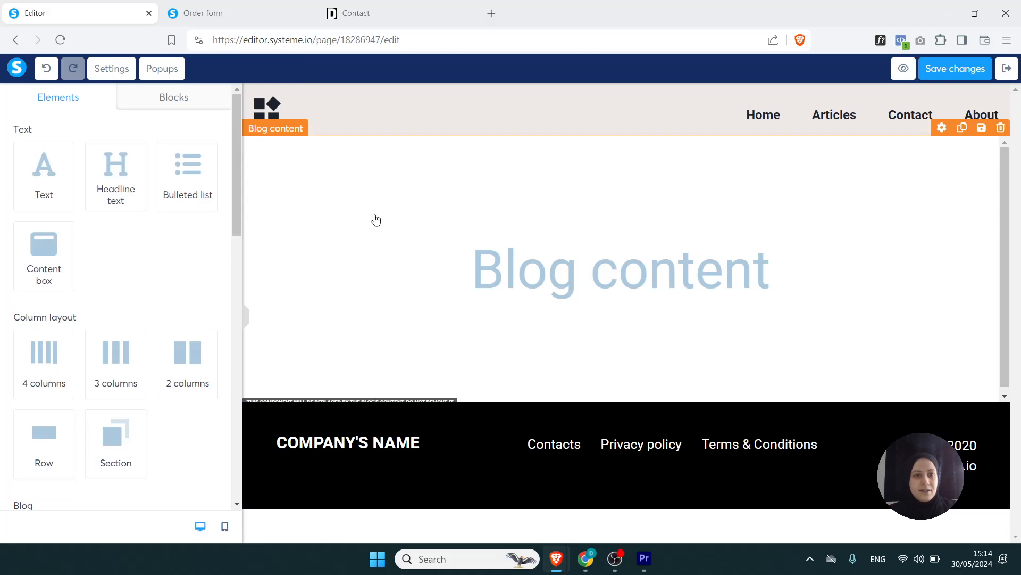
left_click(187, 103)
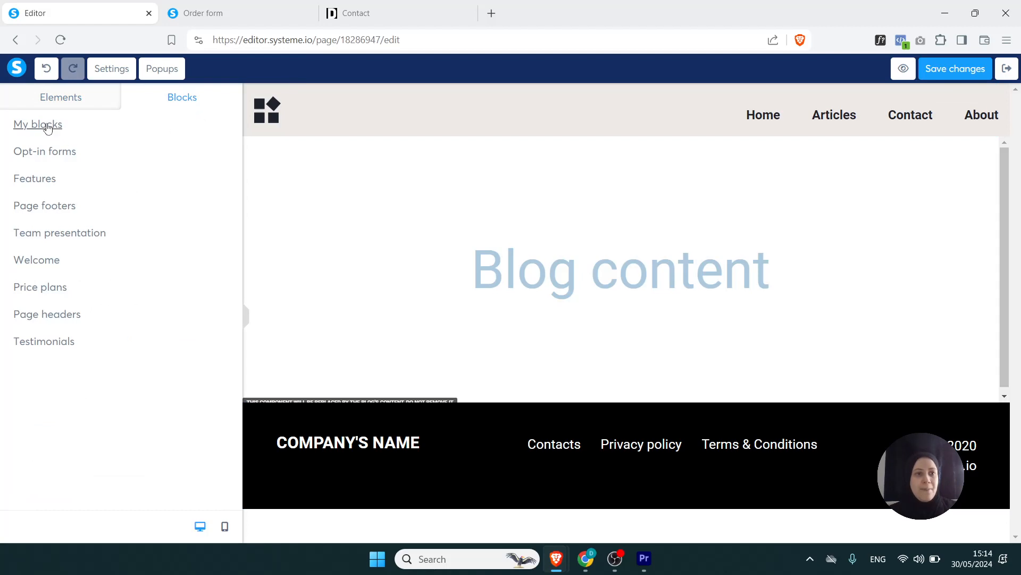
left_click(49, 126)
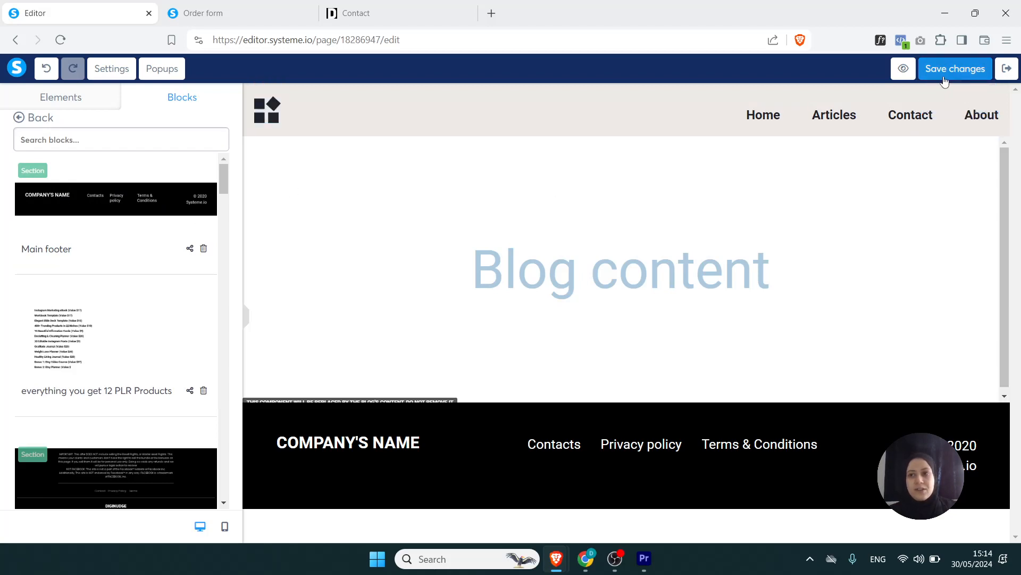
left_click(1007, 69)
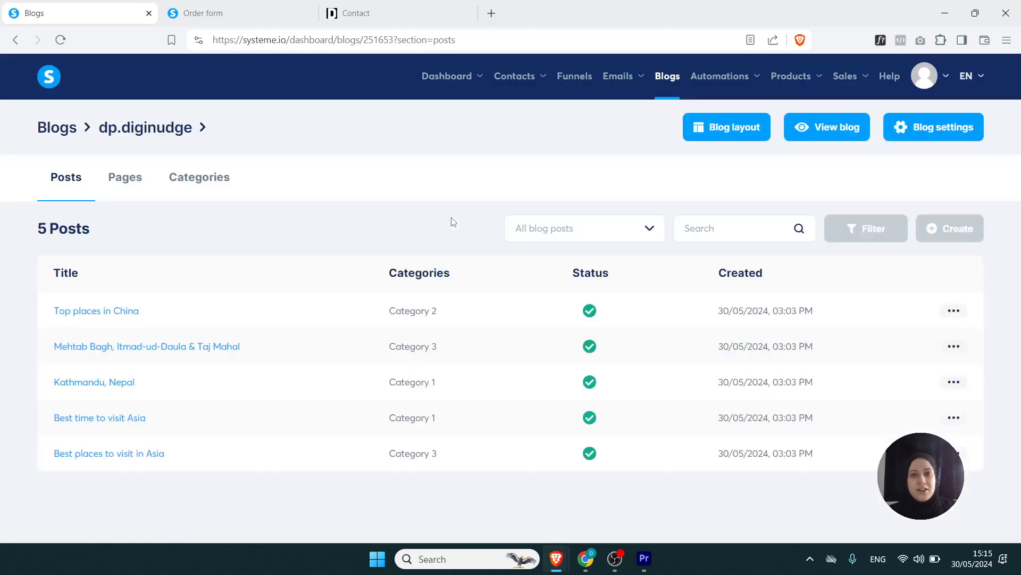
- Create a funnel named "digi" with the Build an audience goal
left_click(577, 80)
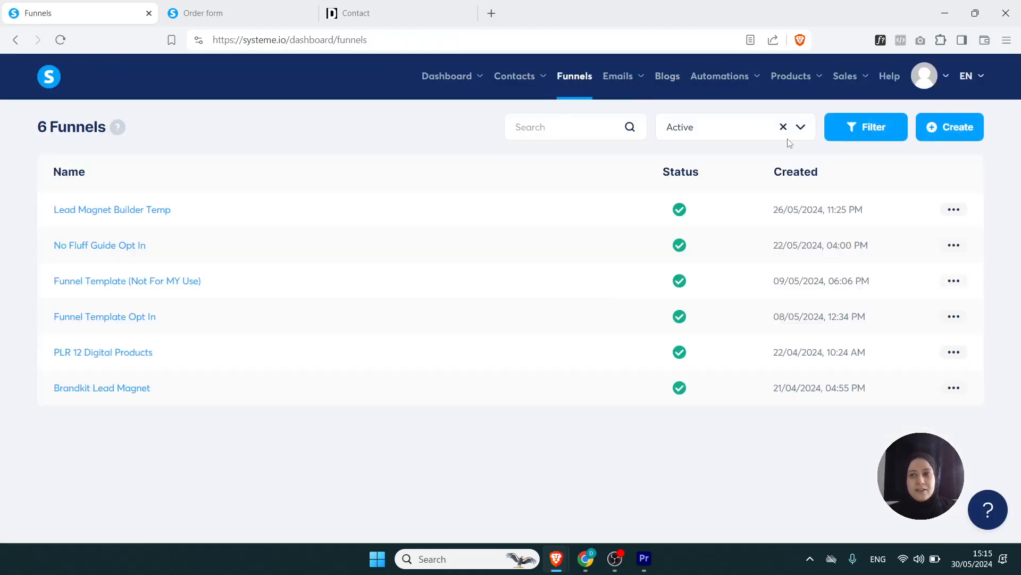
left_click(951, 130)
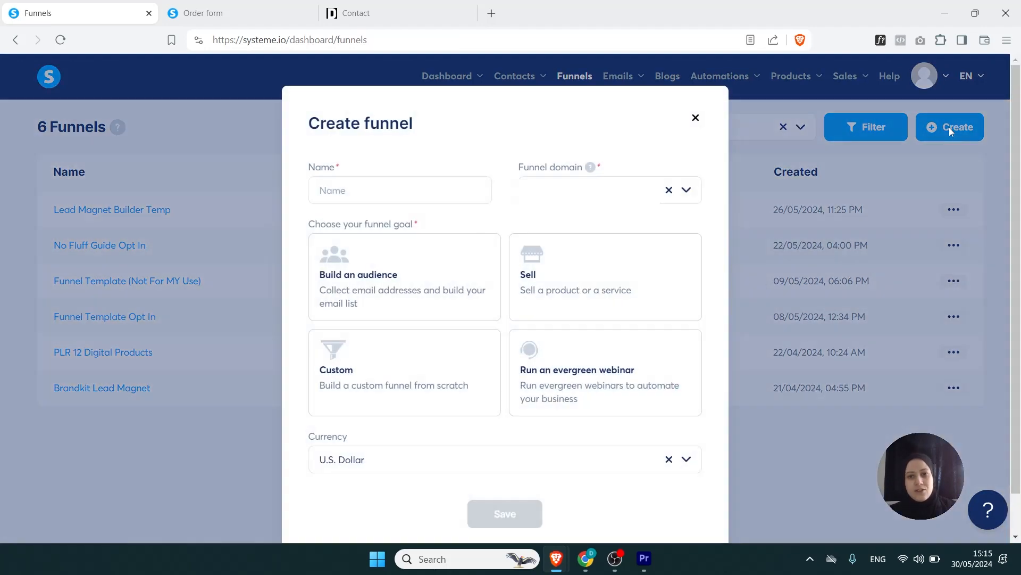
left_click(438, 197)
type("digi")
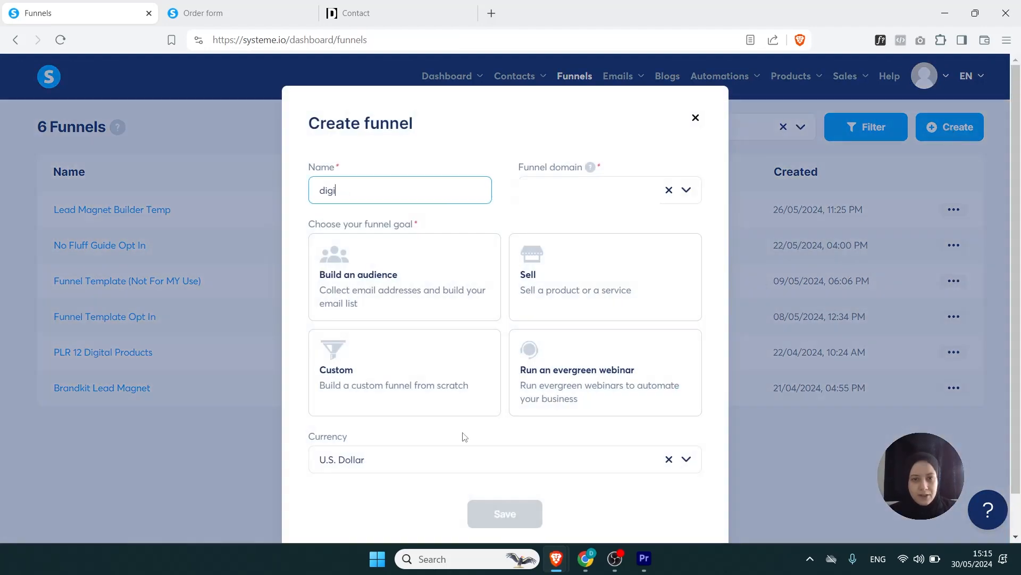
left_click(405, 285)
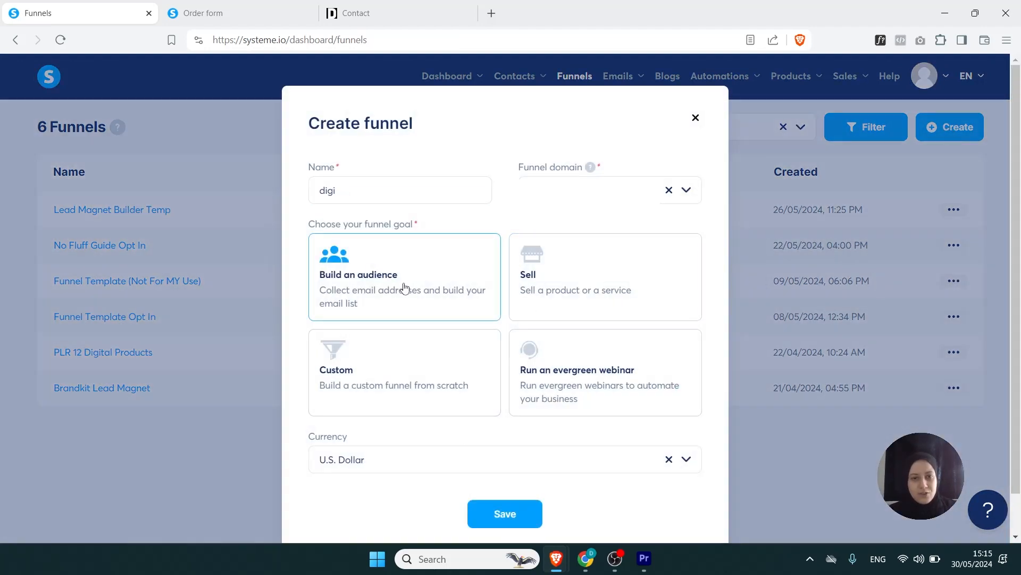
left_click(493, 513)
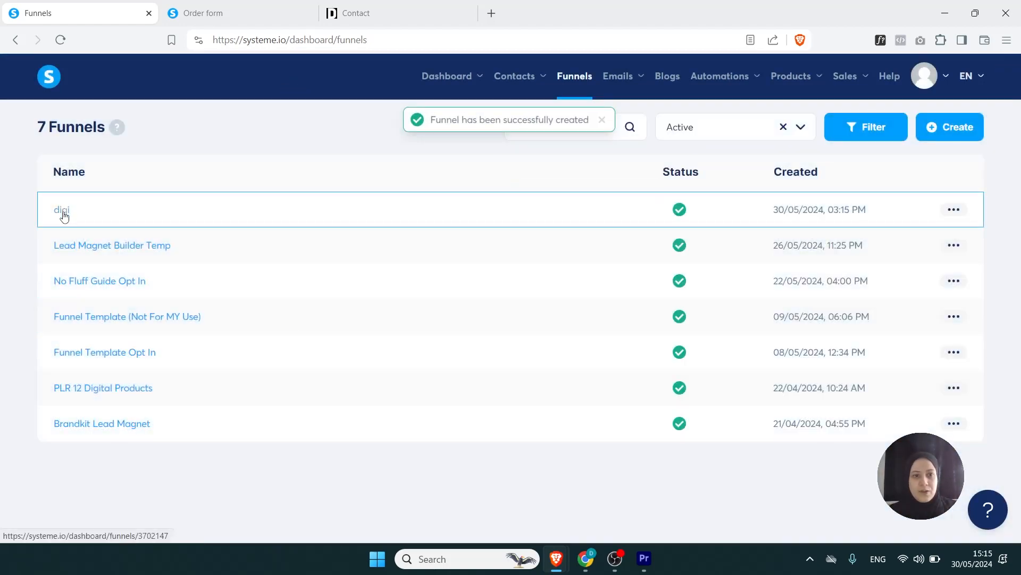
- Apply the Country Lane farm template to the digi funnel's Squeeze page and open that page for editing
left_click(62, 211)
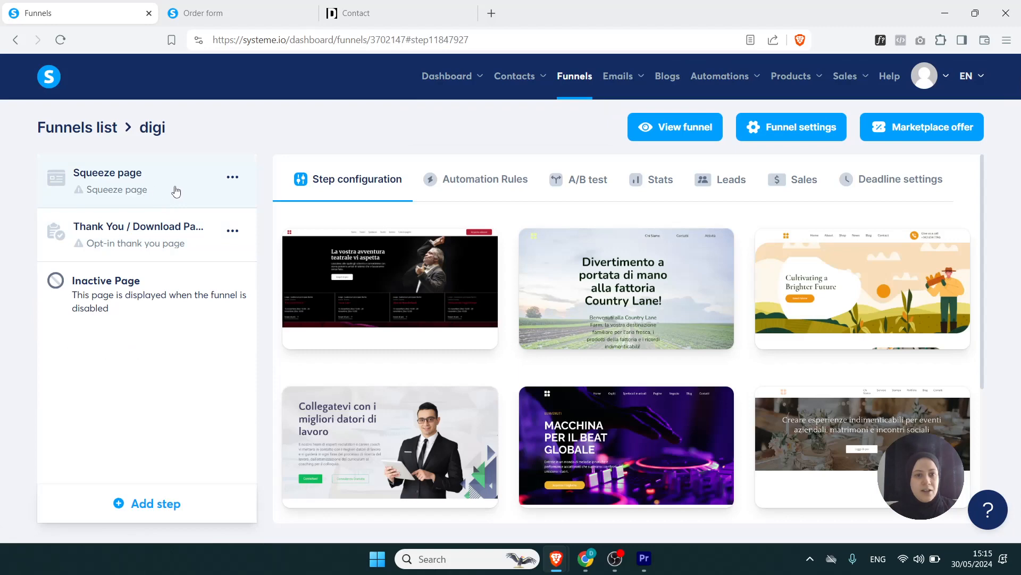
mouse_move(592, 298)
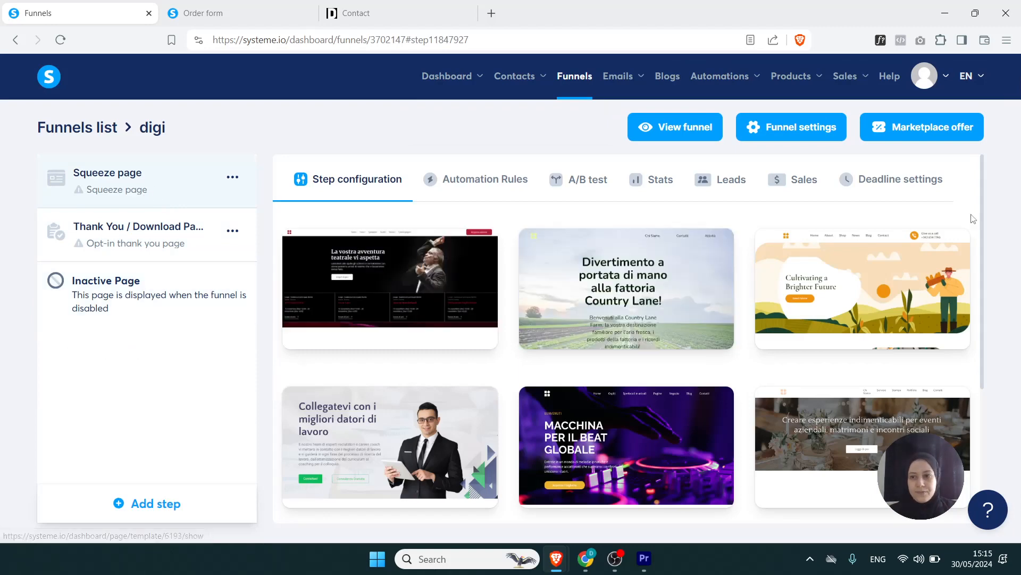
left_click(572, 292)
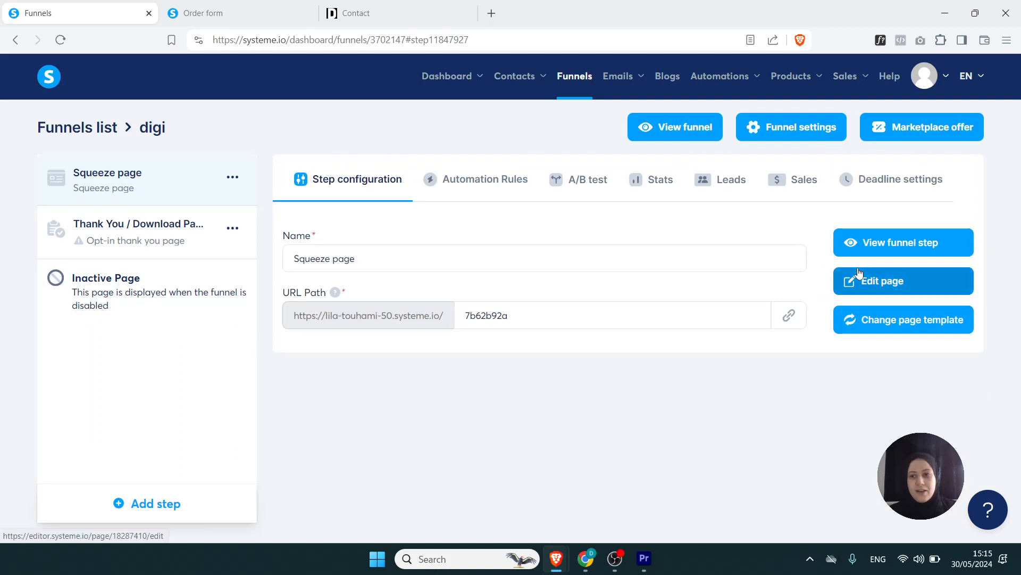
left_click(874, 278)
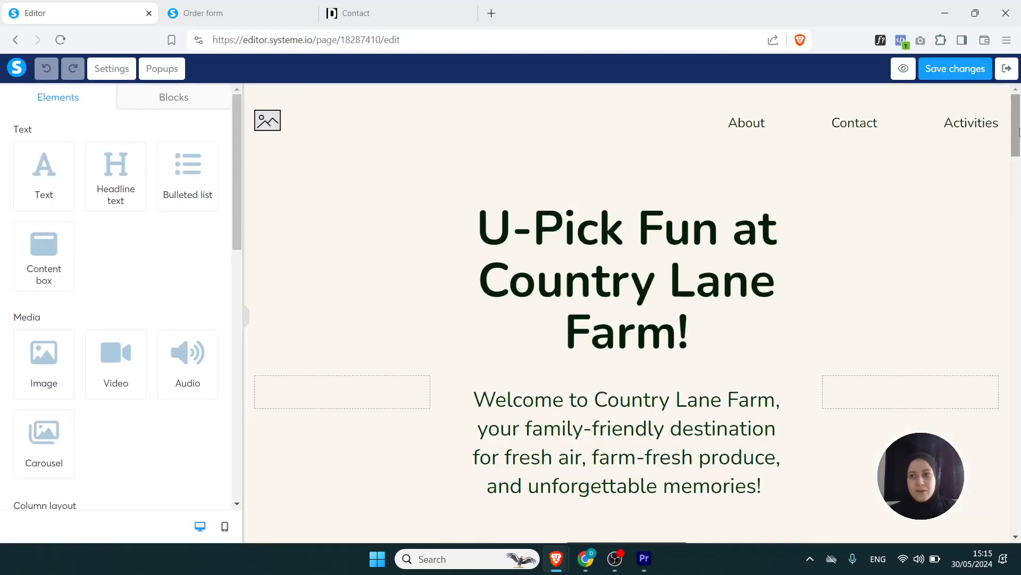
- Delete the template's dark green footer section with the address, opening hours and contact form from the squeeze page
left_click_drag(1007, 135, 1006, 515)
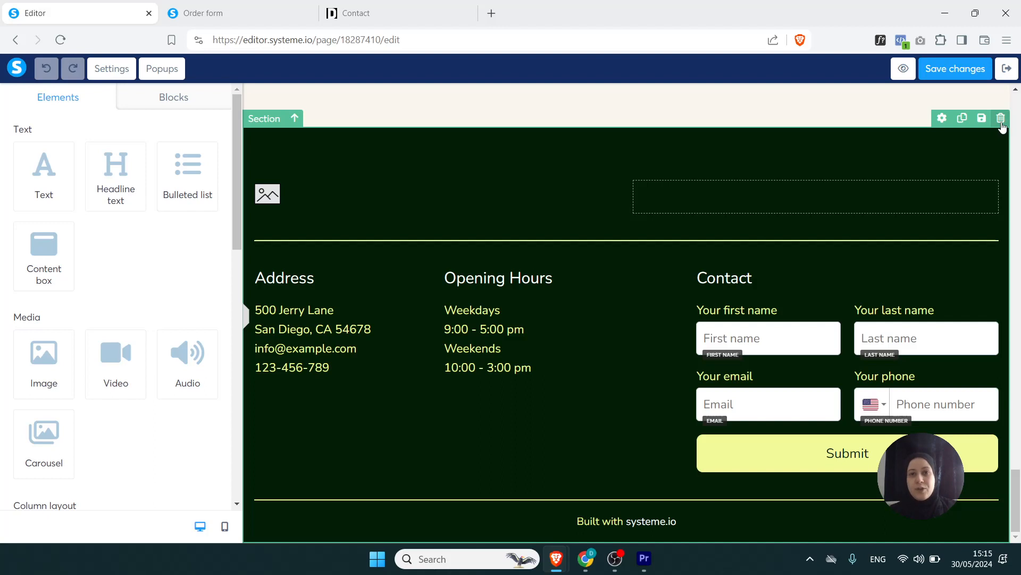
left_click(1001, 119)
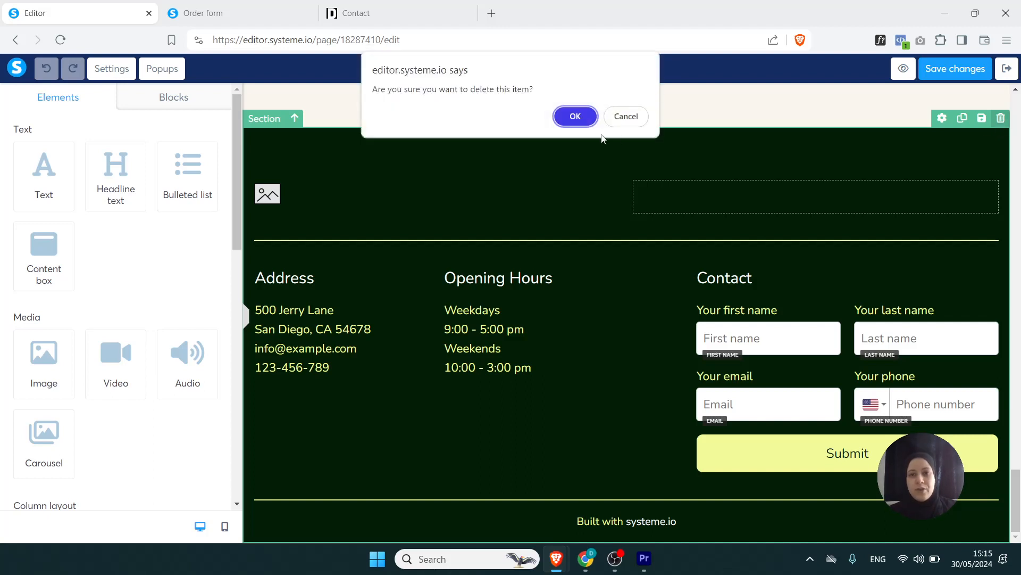
left_click(575, 117)
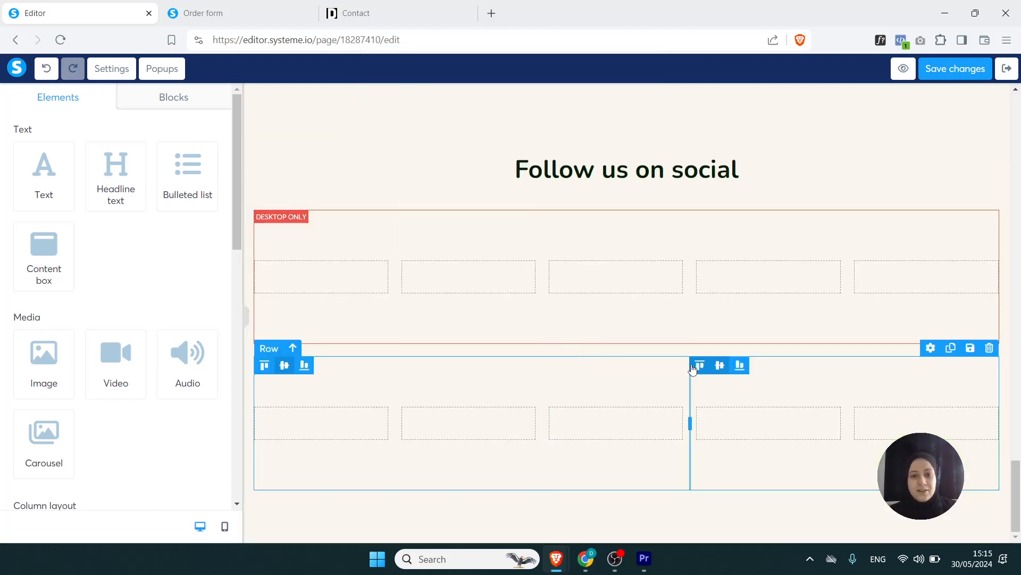
- Add the saved Main footer block at the end of the squeeze page and save the changes
left_click(166, 106)
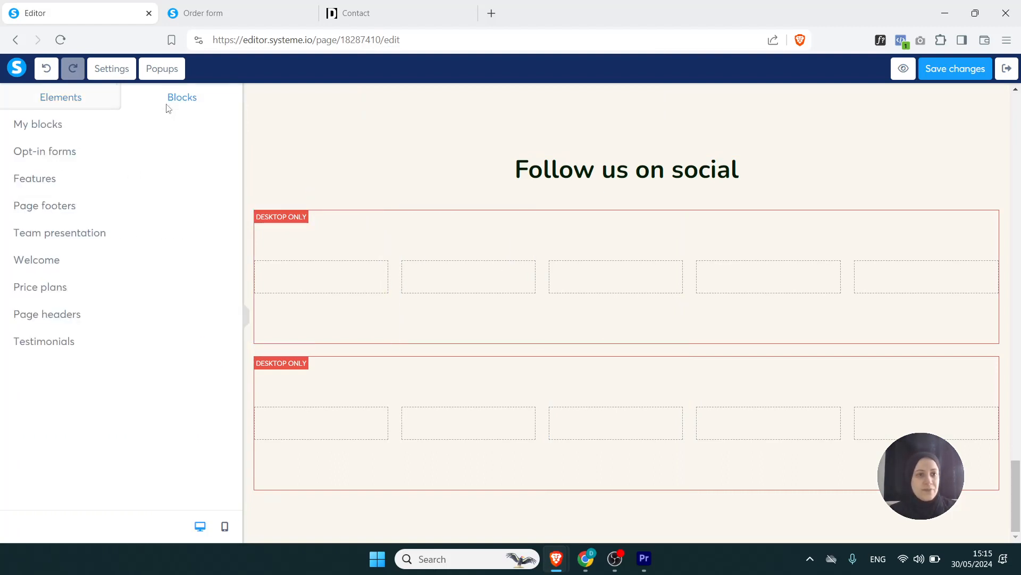
left_click(41, 124)
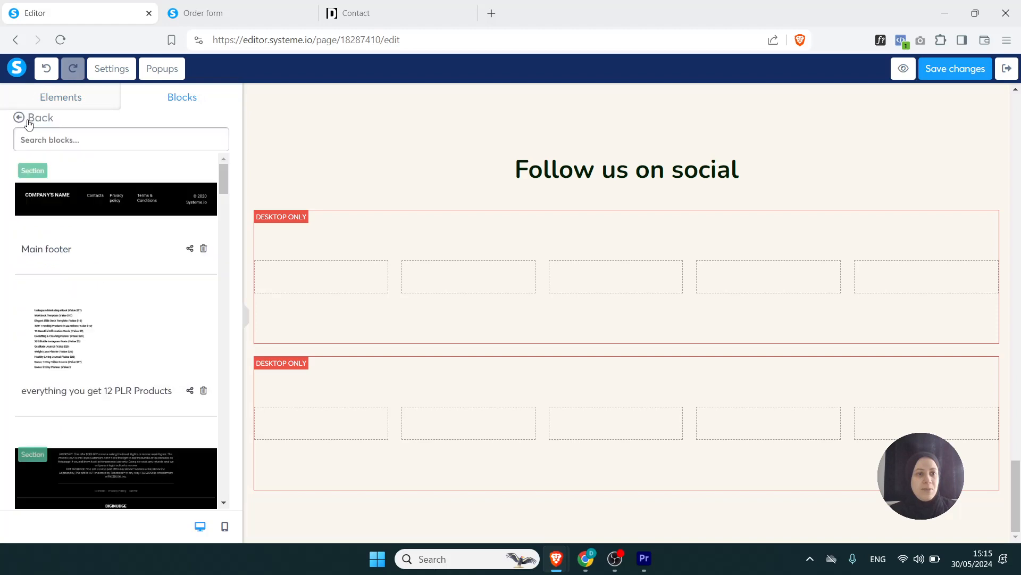
left_click(83, 196)
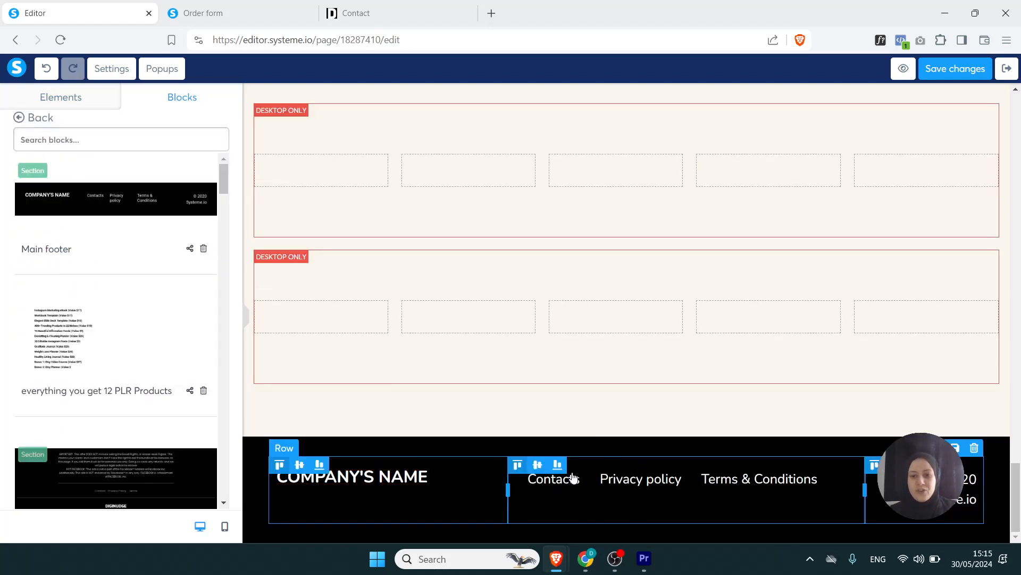
left_click(945, 68)
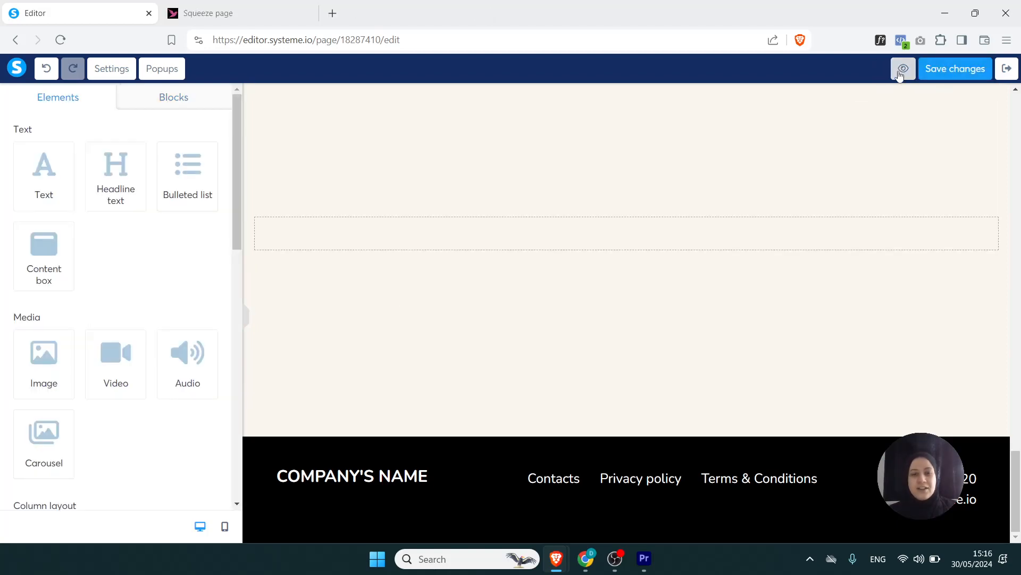
- Preview the squeeze page and look through it down to the new footer
left_click(897, 71)
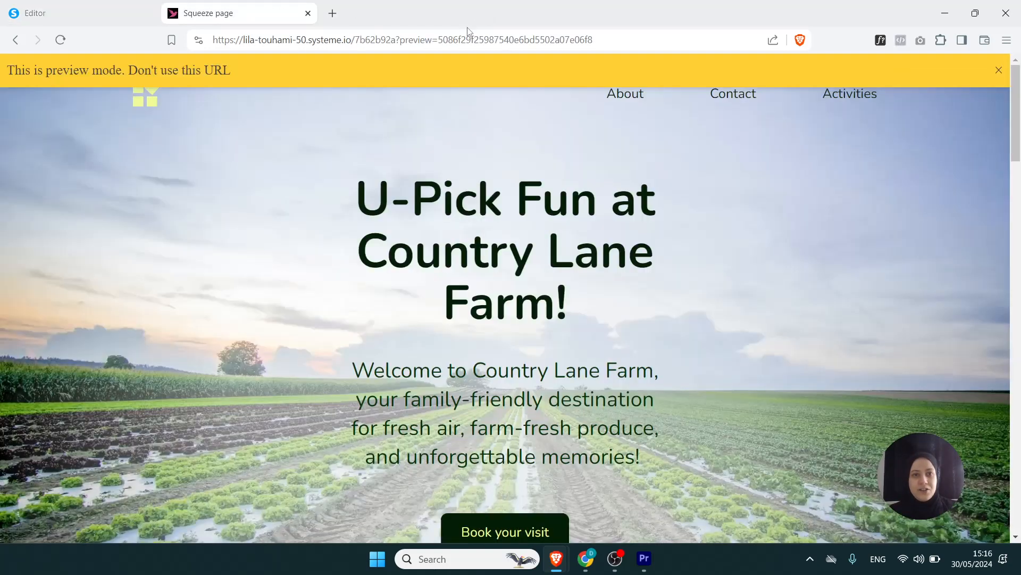
left_click_drag(1018, 138, 1019, 276)
left_click_drag(1019, 378, 1019, 524)
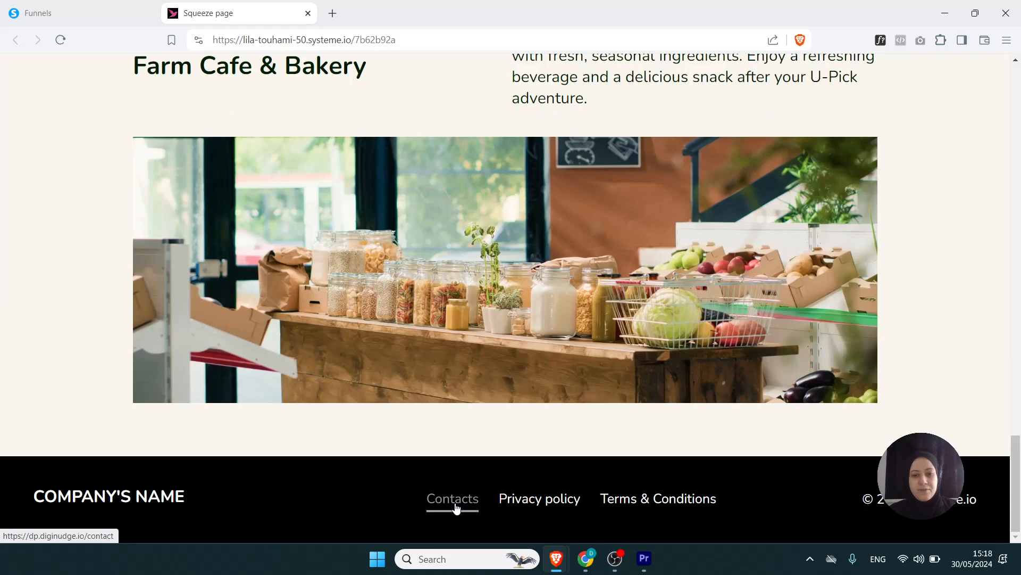
- Test the Contacts, Privacy policy and Terms & Conditions links in the squeeze page's footer, and return to the systeme.io dashboard
left_click(455, 503)
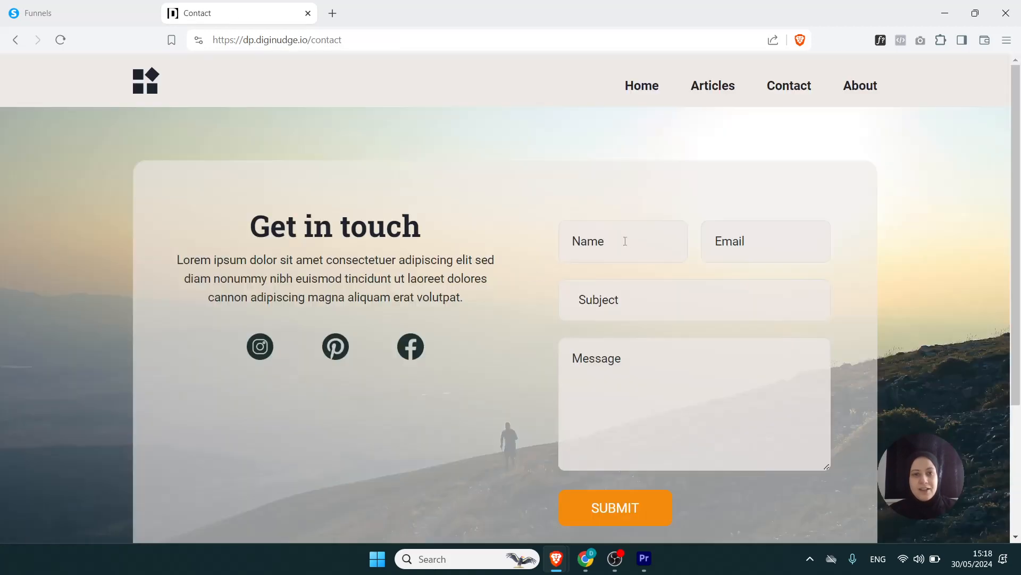
left_click(15, 40)
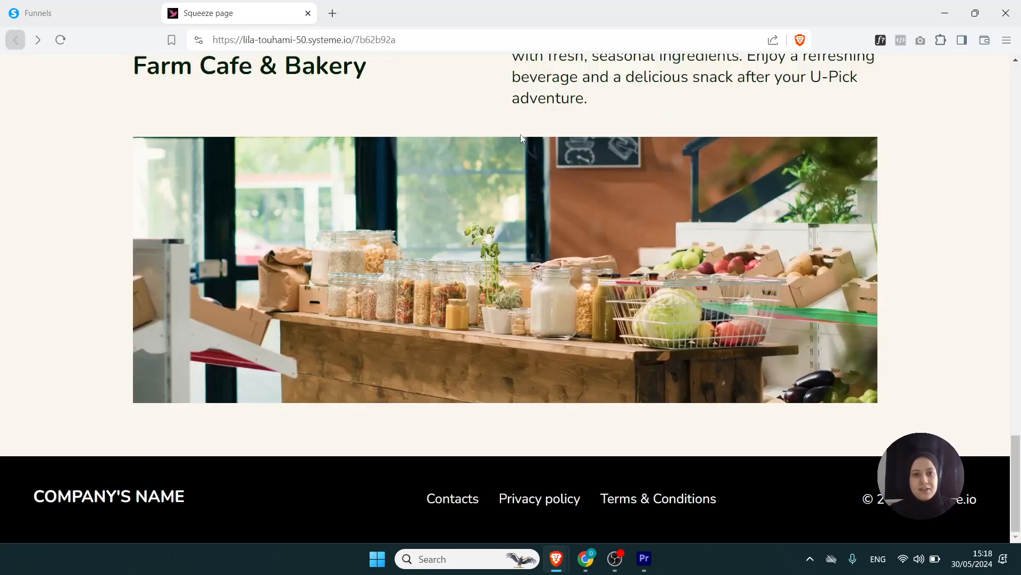
left_click(535, 501)
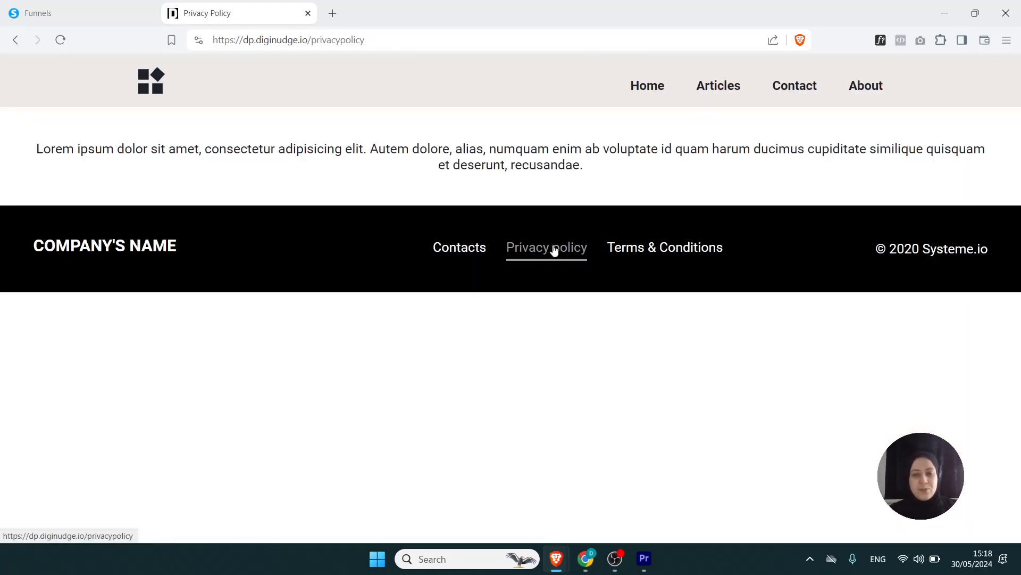
left_click(635, 250)
left_click(469, 258)
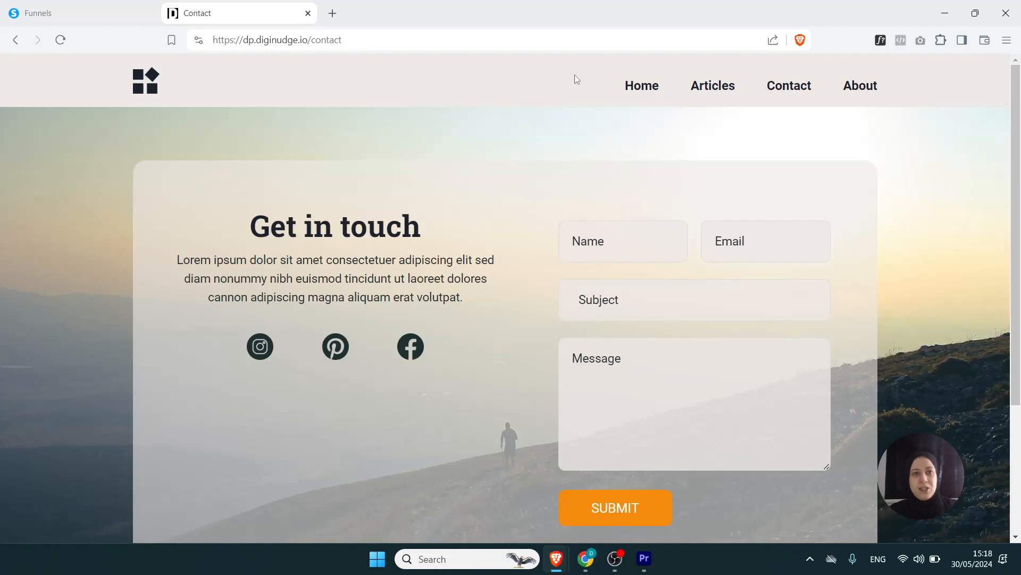
left_click(100, 14)
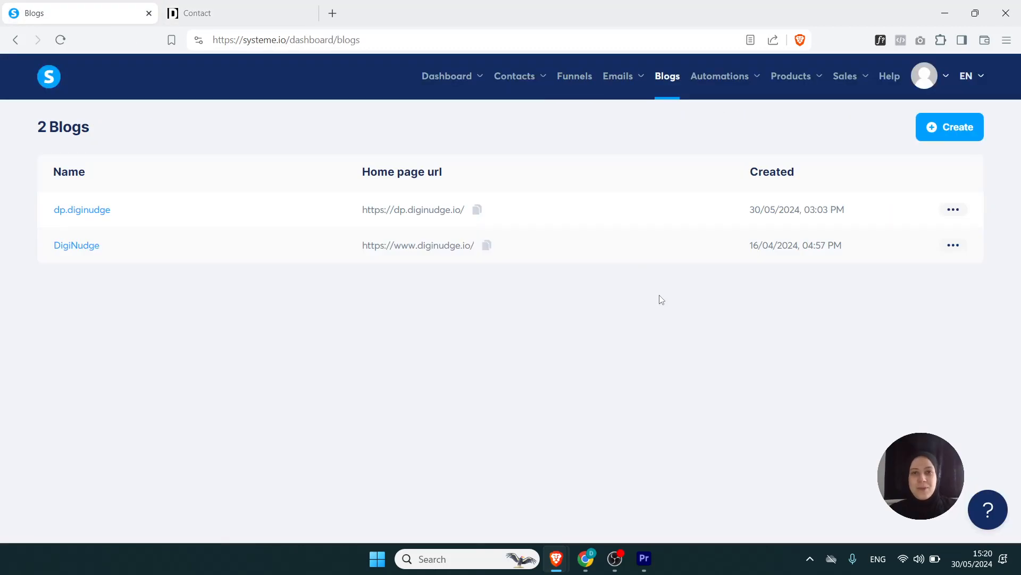